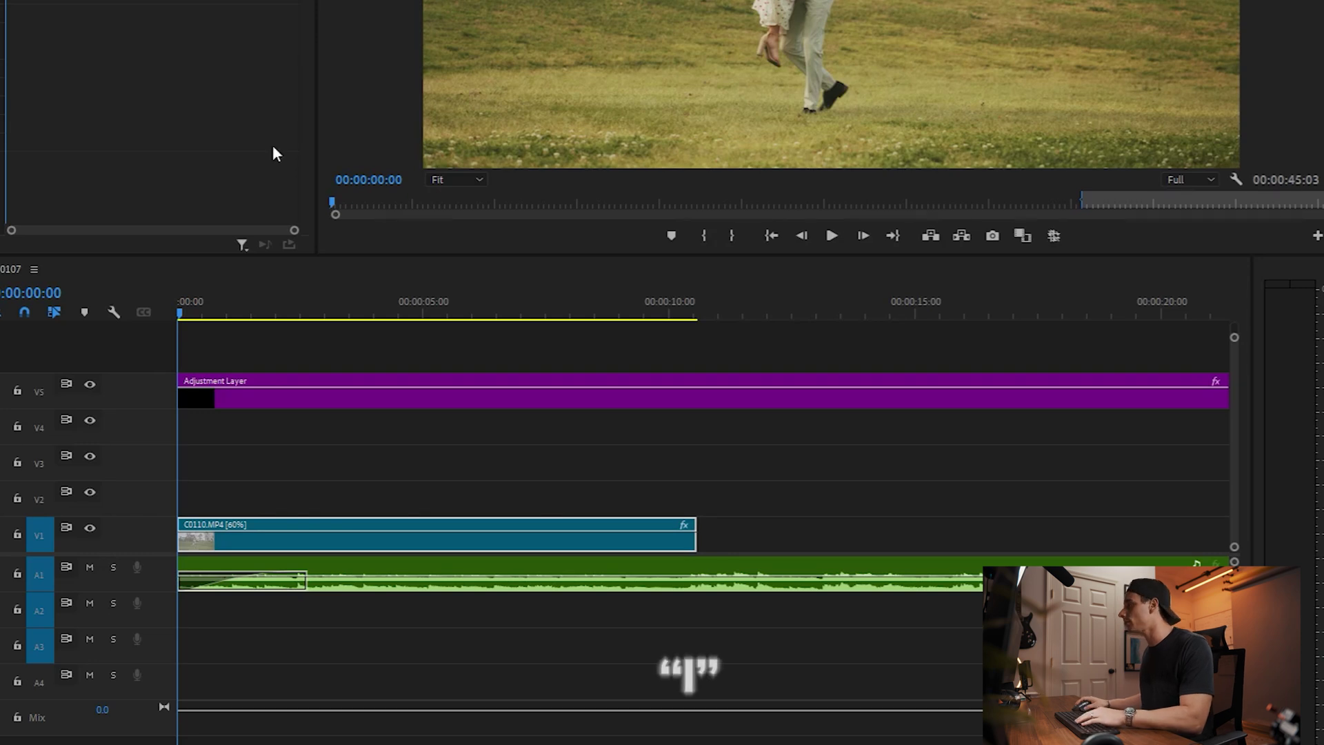
Step: Mark an In point at the sequence start and an Out point at 00:00:10:13
click(163, 300)
key(i)
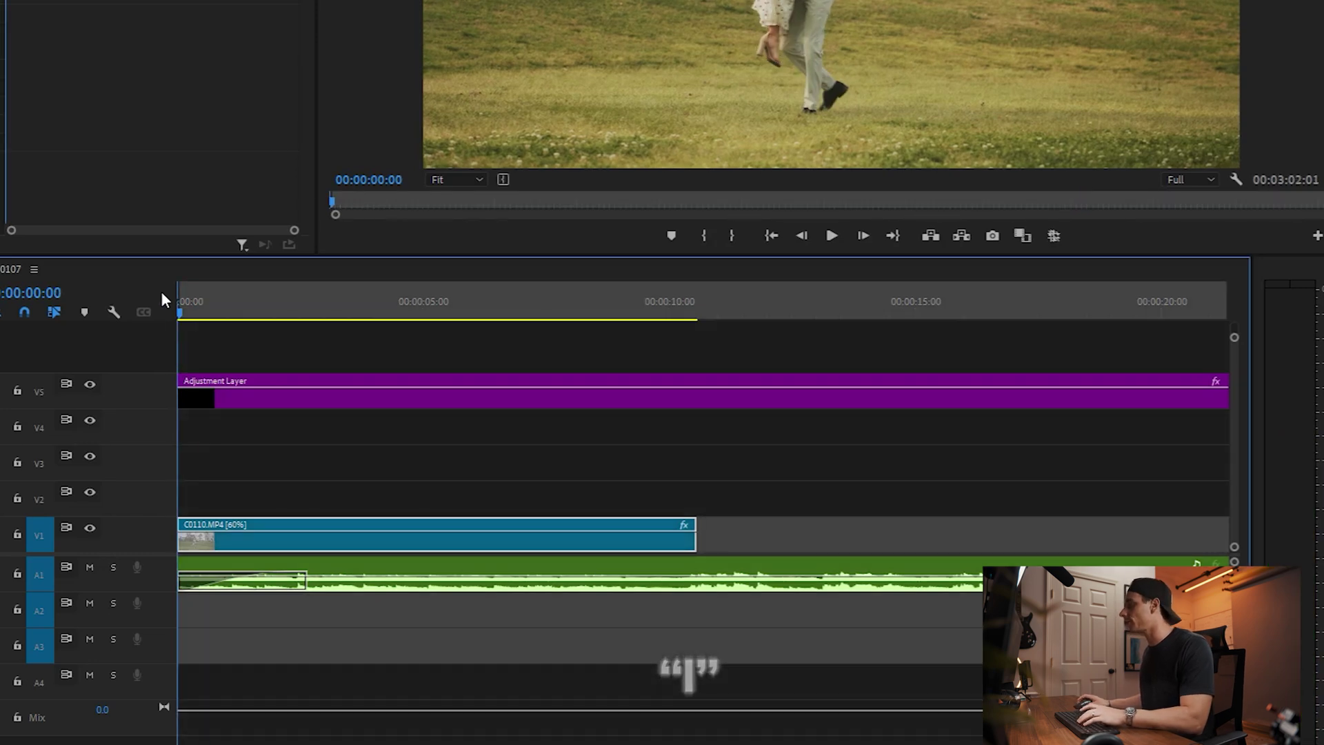
key(o)
drag(683, 305, 697, 309)
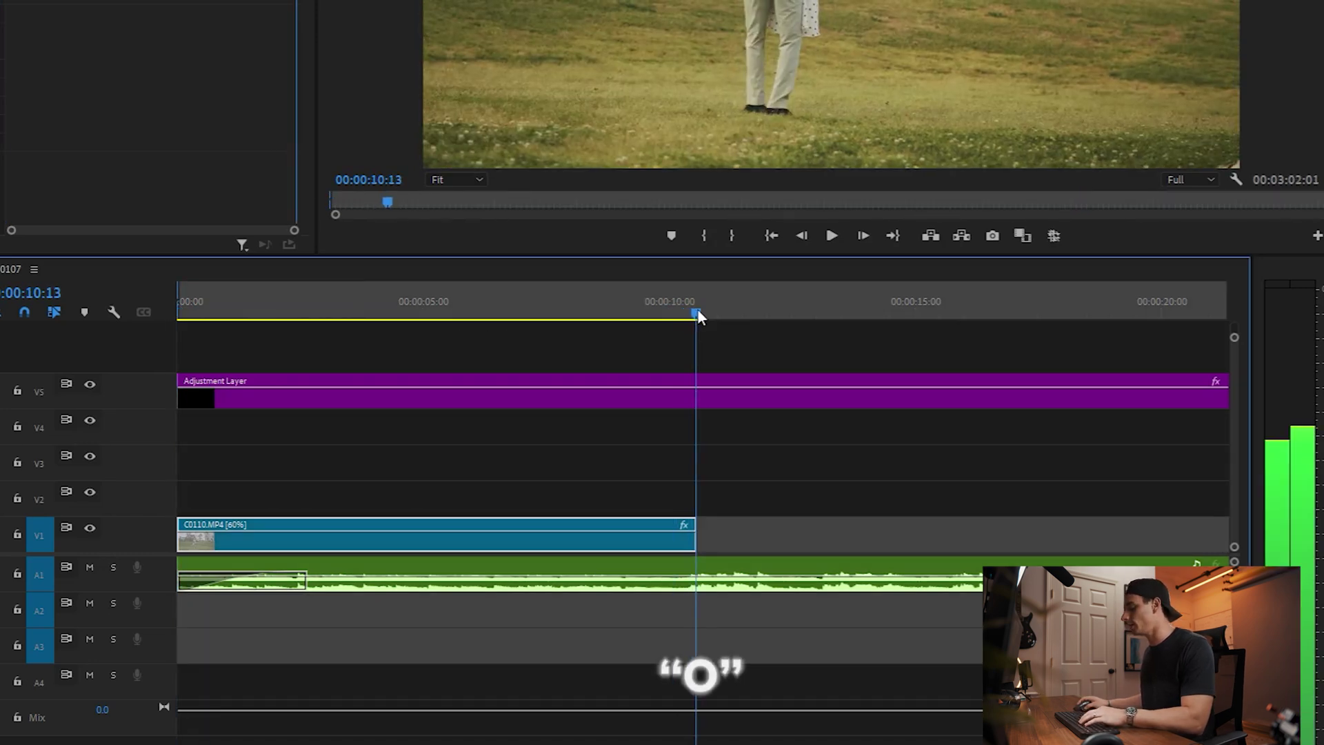
key(o)
click(369, 315)
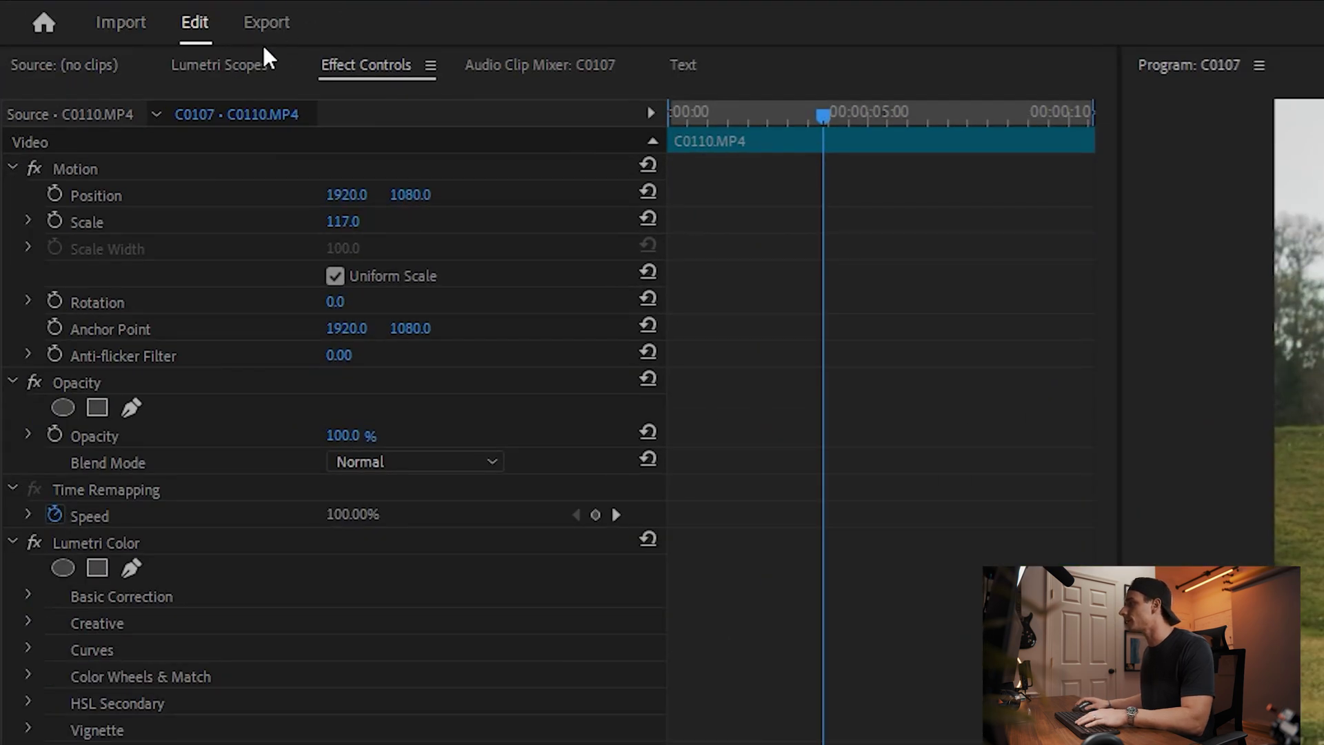
Step: On the Export page, rename the output file to Export.mp4
click(267, 22)
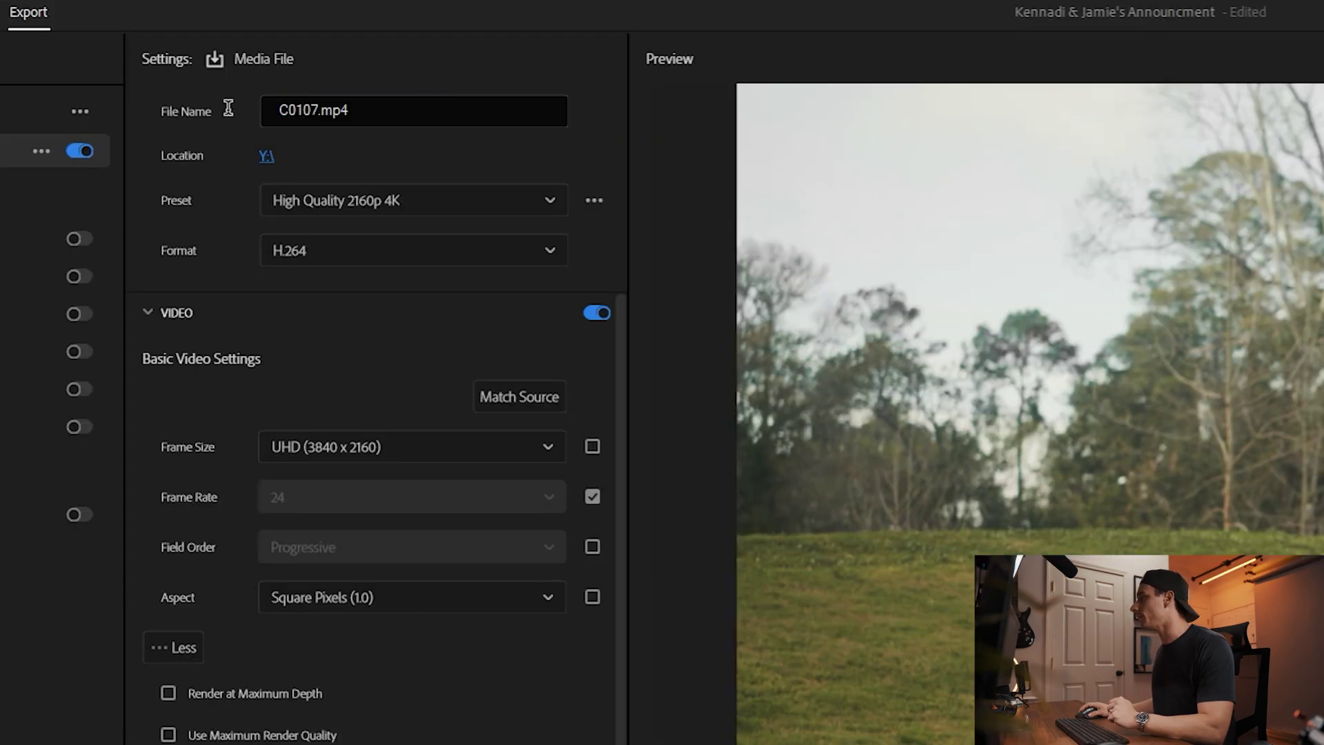
click(207, 82)
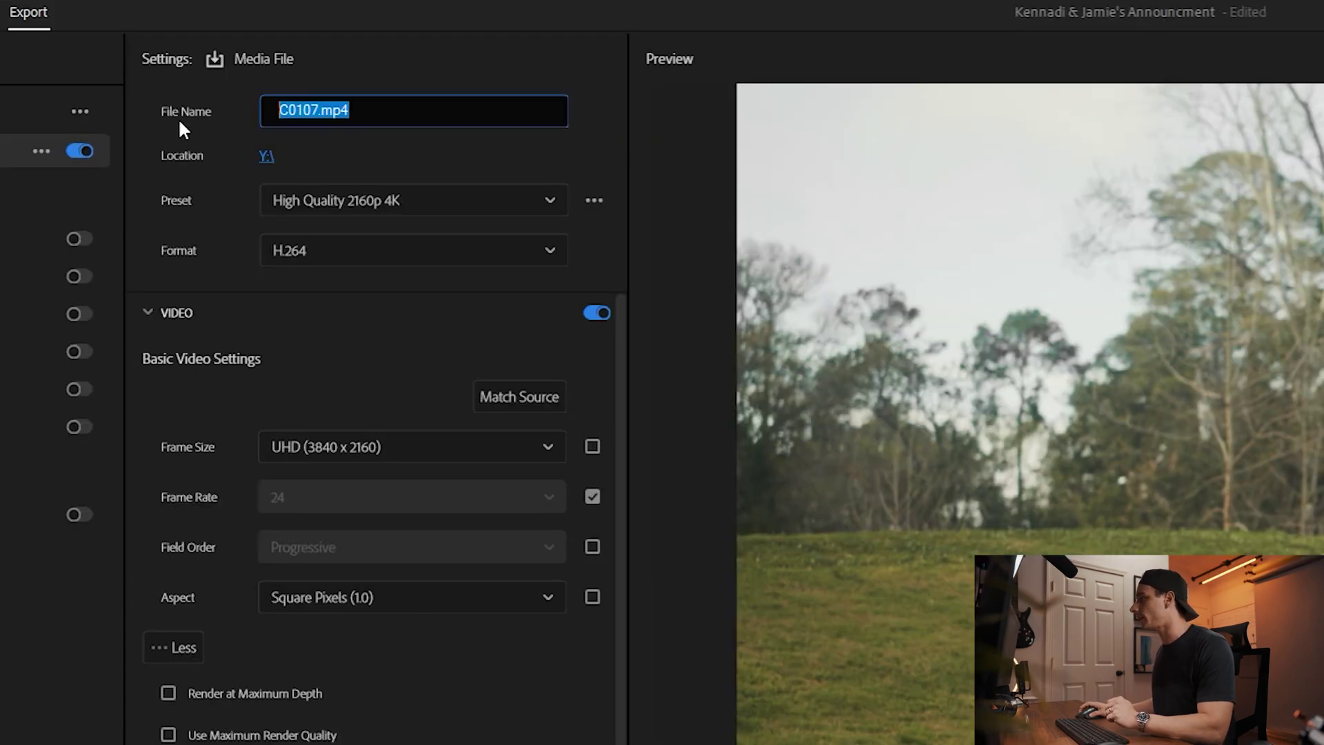
text(Export)
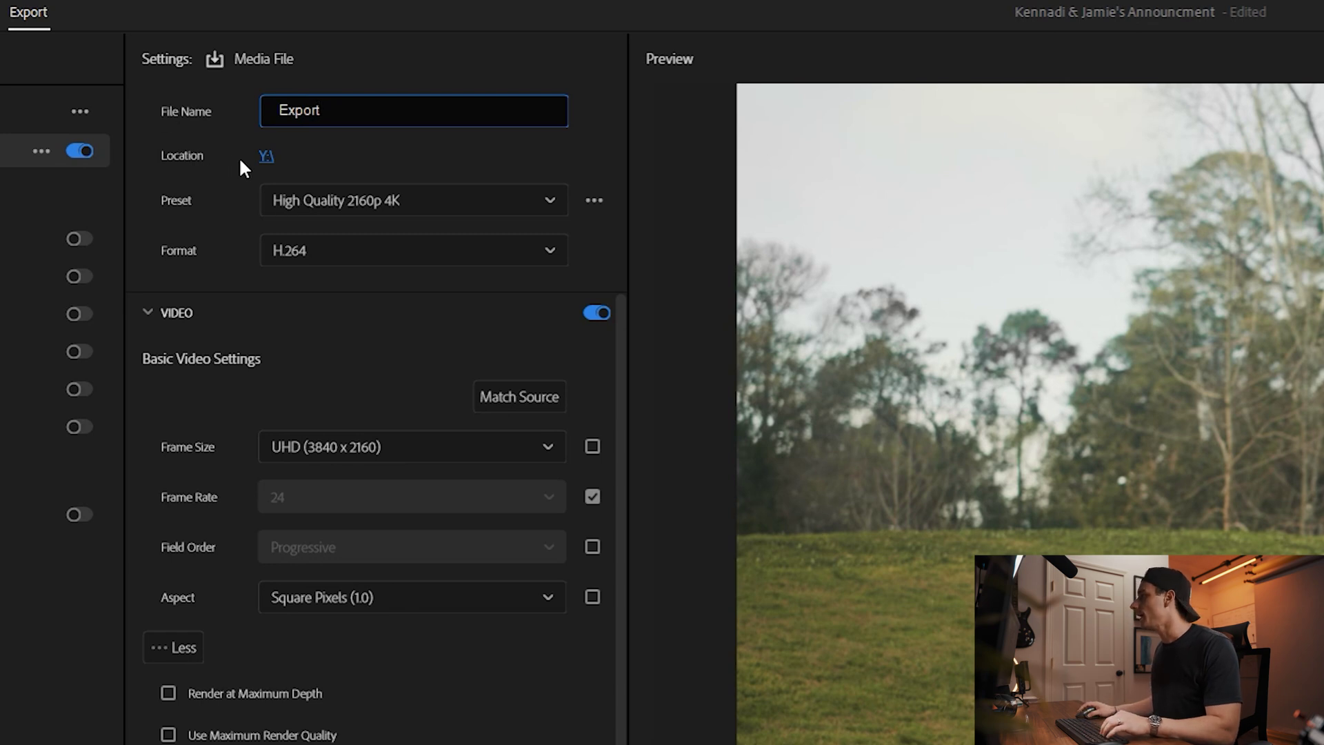
click(266, 156)
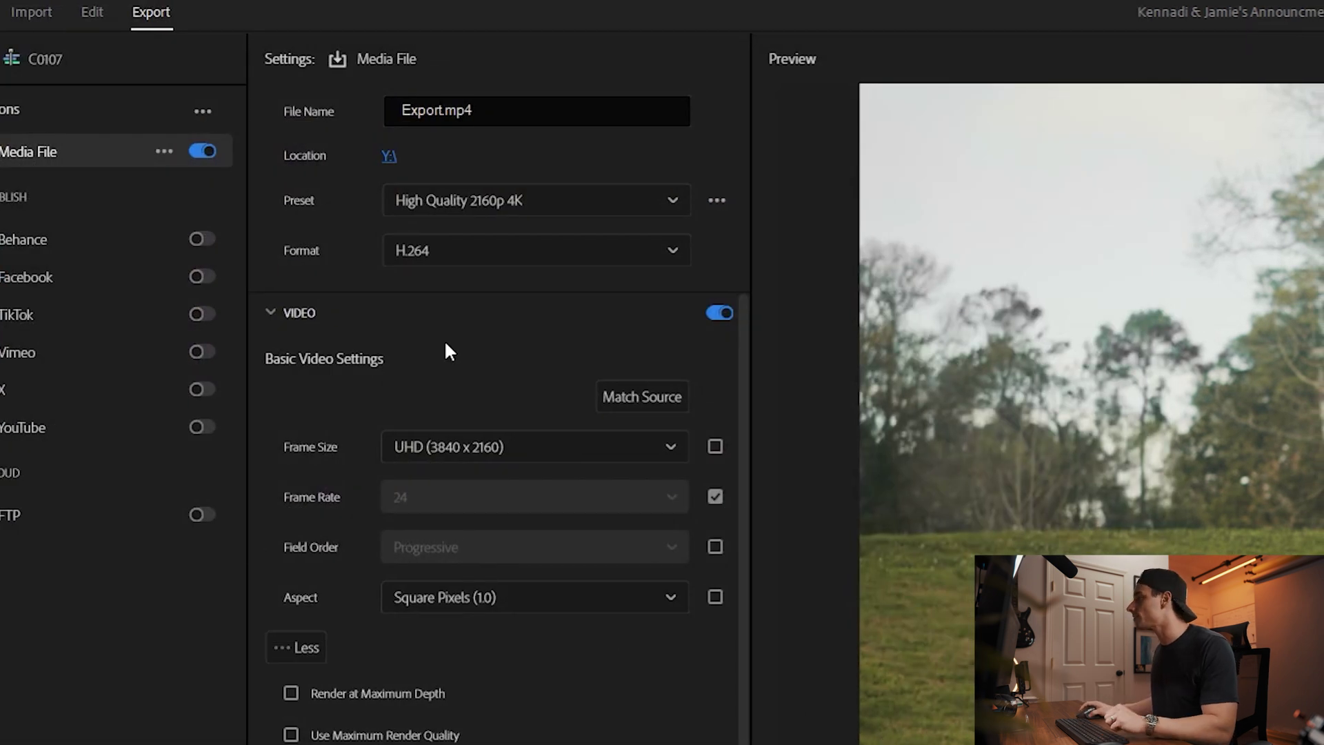
click(472, 187)
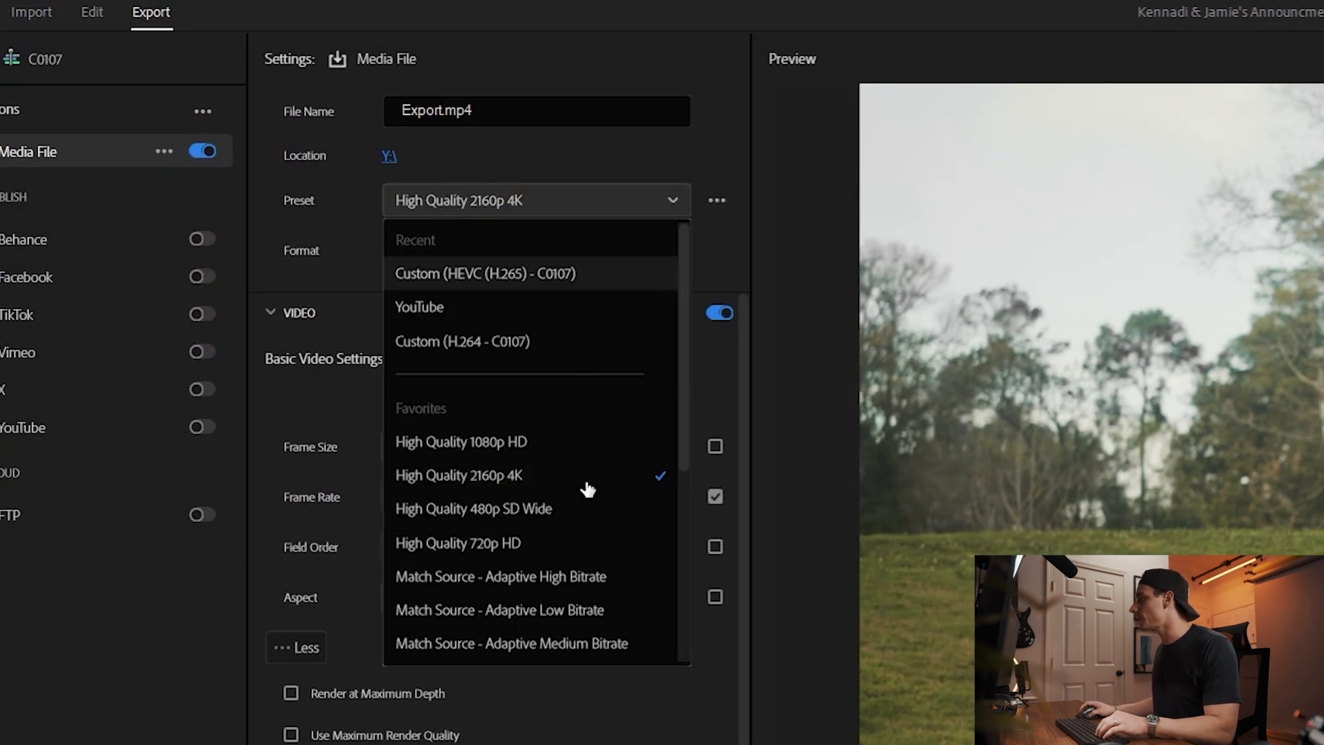
click(519, 487)
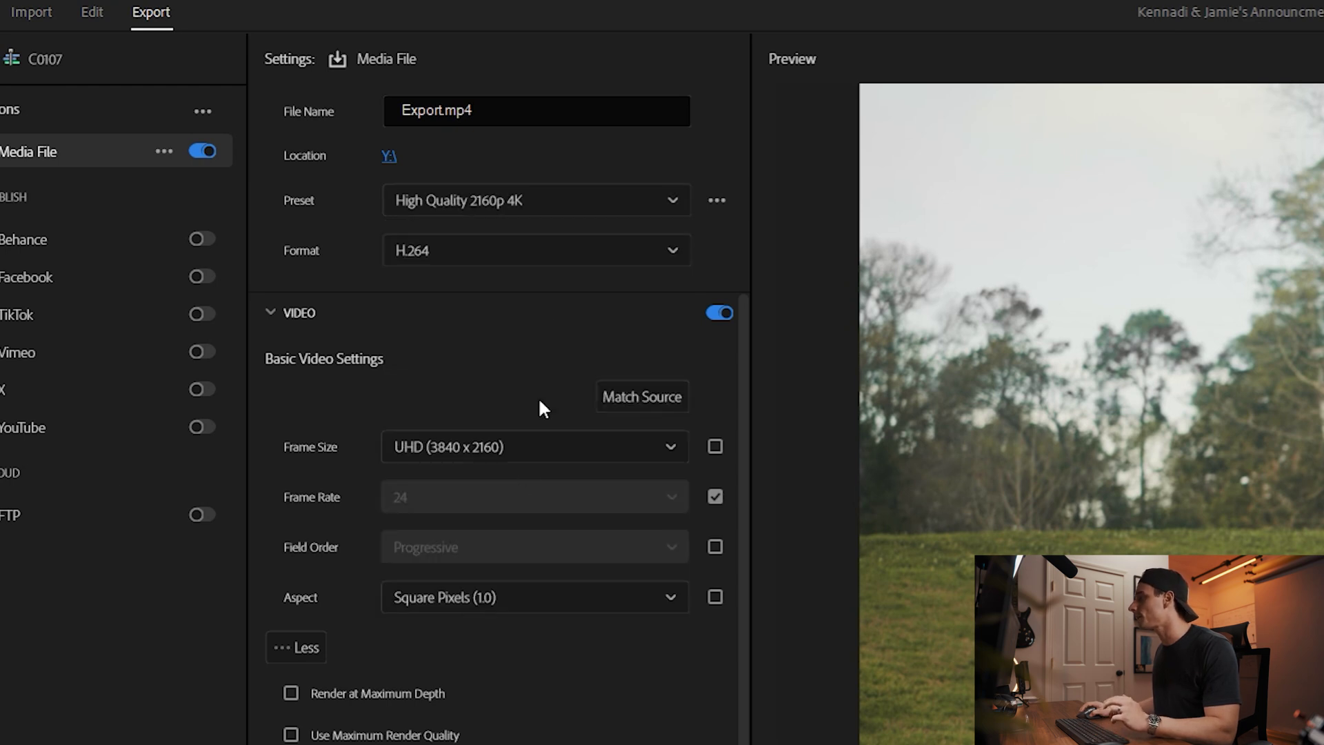
click(483, 258)
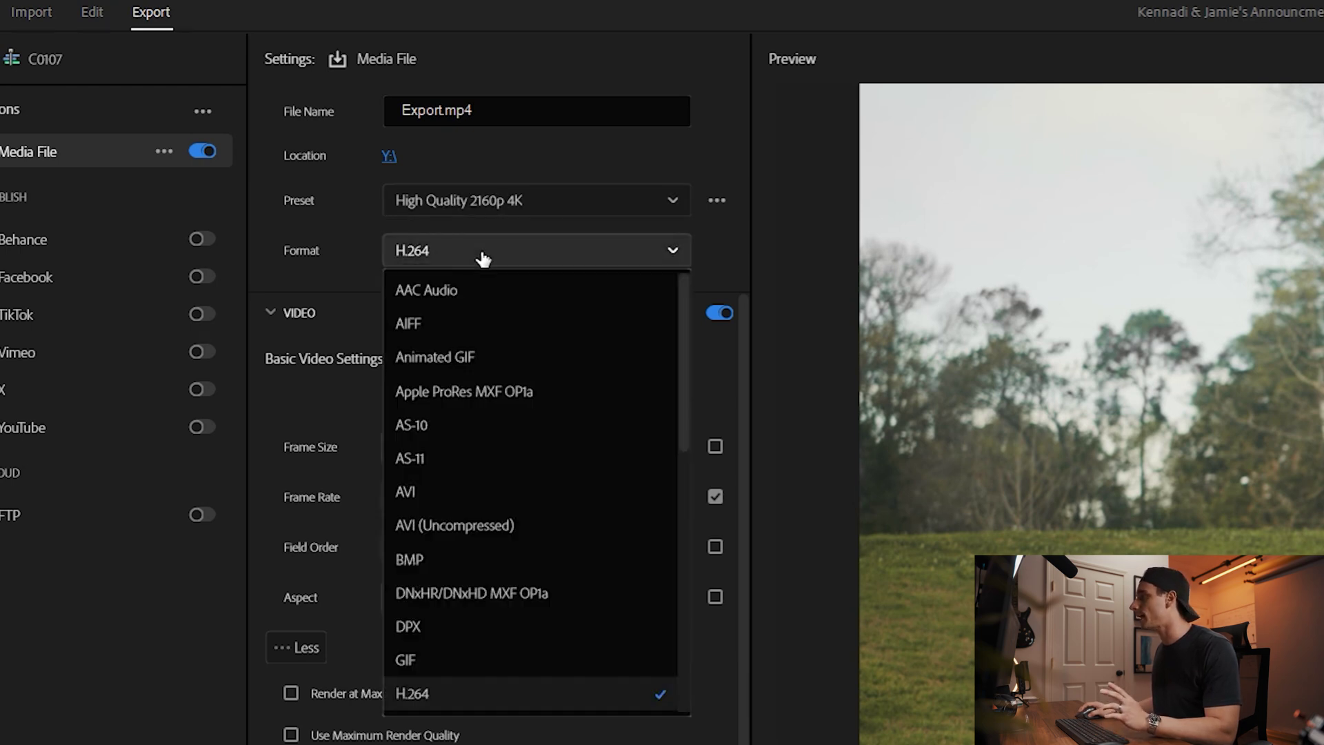
click(348, 259)
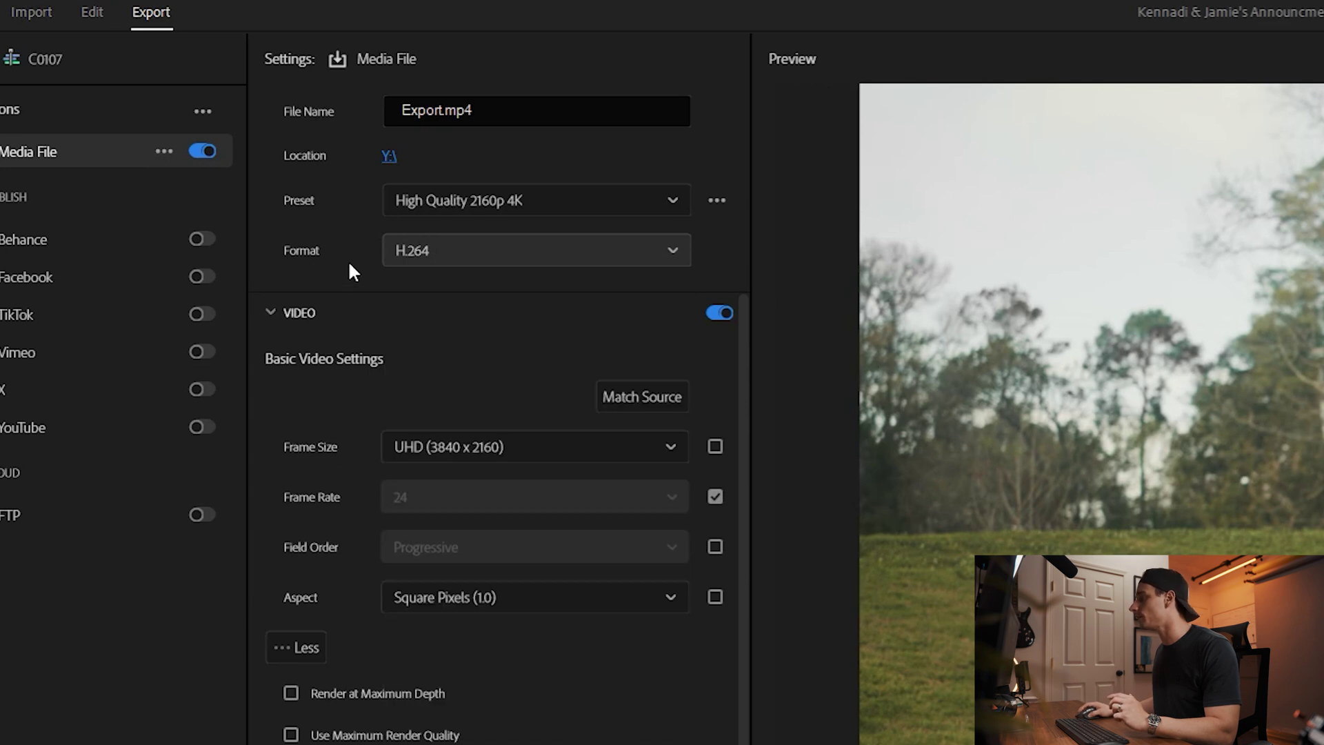
scroll(444, 349, down, 1)
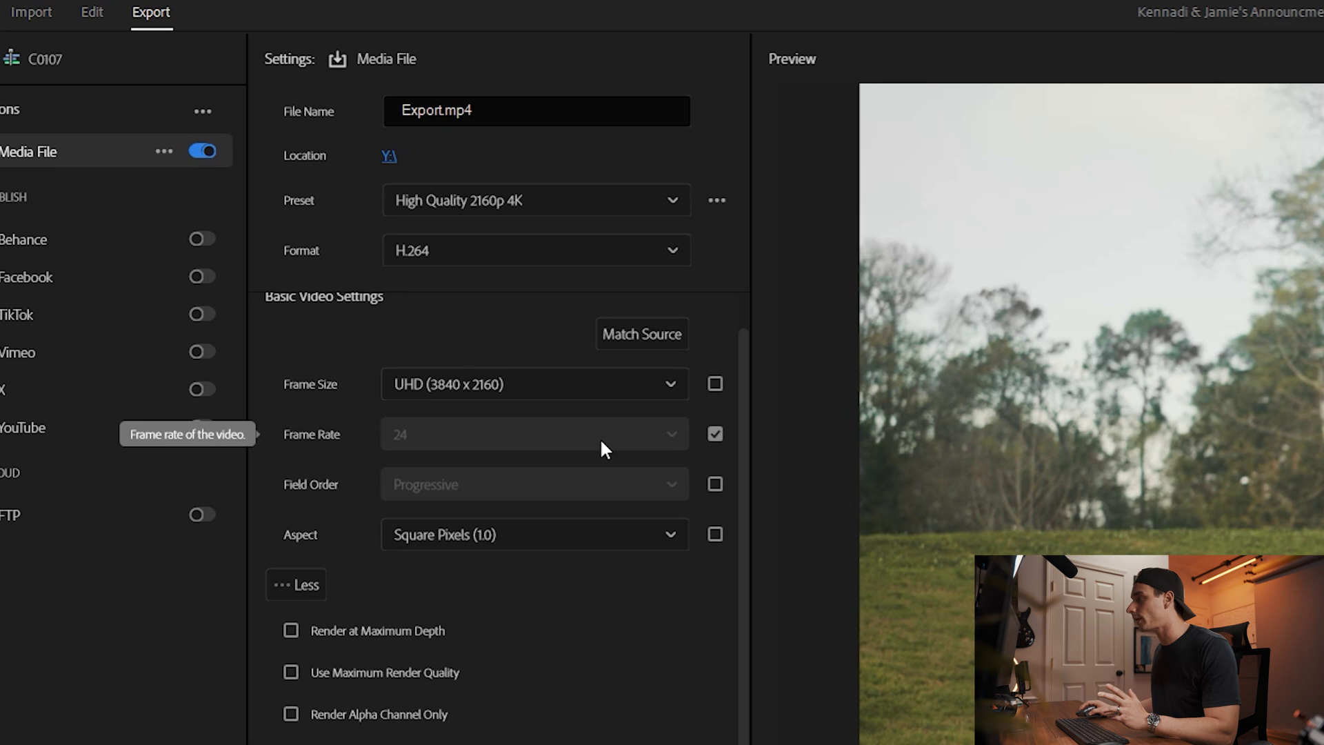
scroll(570, 598, down, 1)
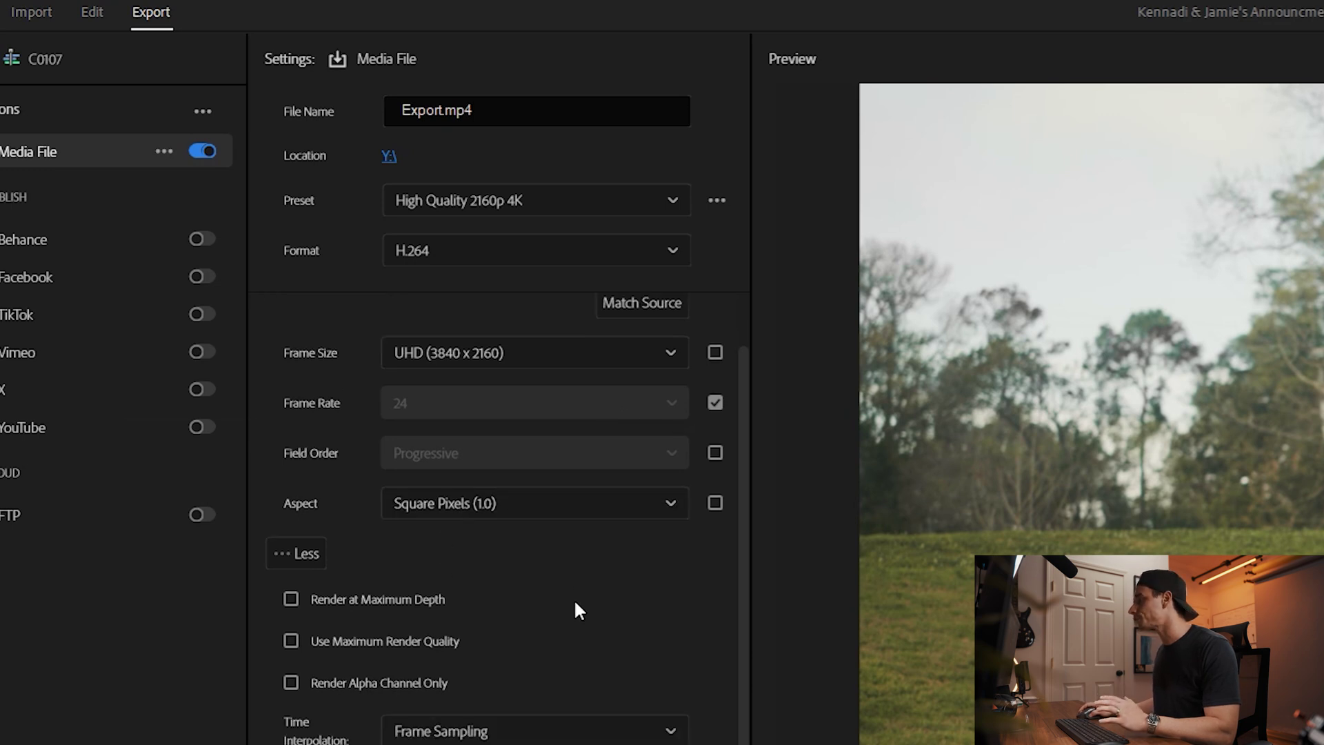
Step: Enable Render at Maximum Depth and Use Maximum Render Quality, then review the Encoding Settings
click(304, 600)
scroll(305, 539, down, 5)
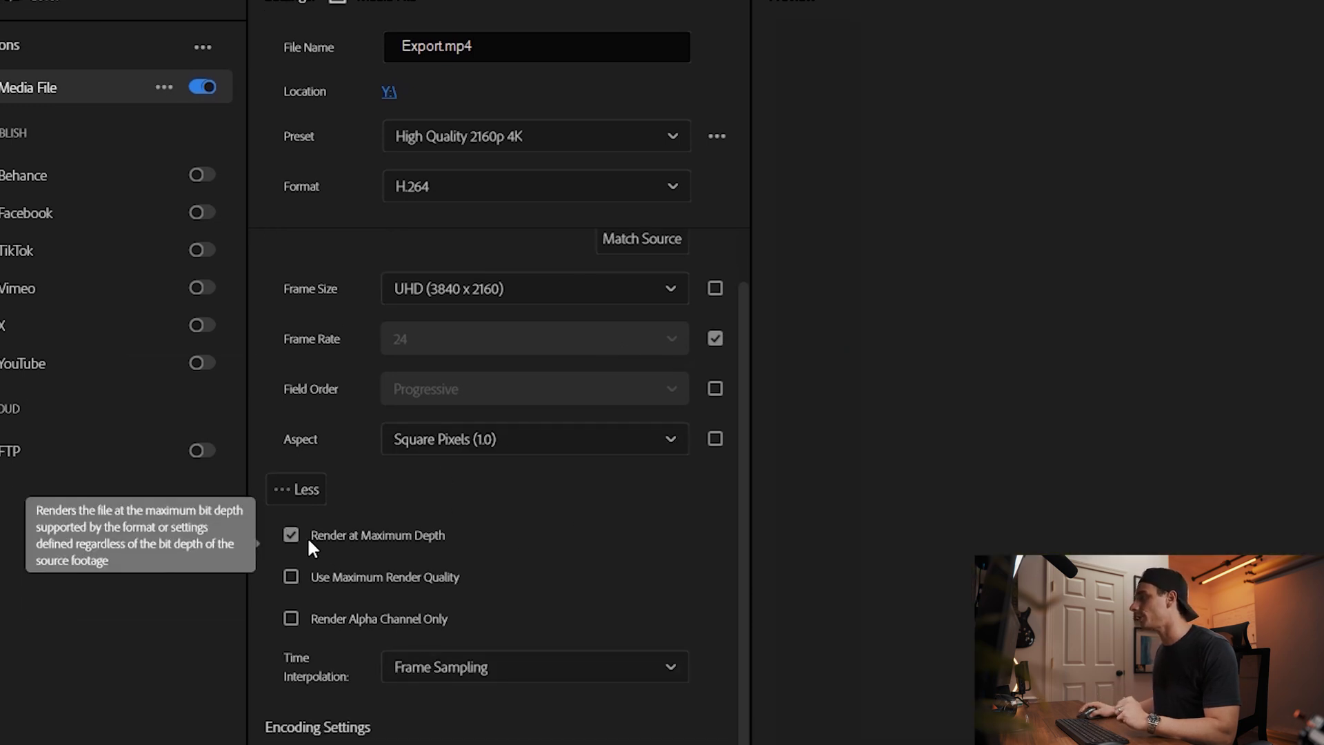
click(327, 491)
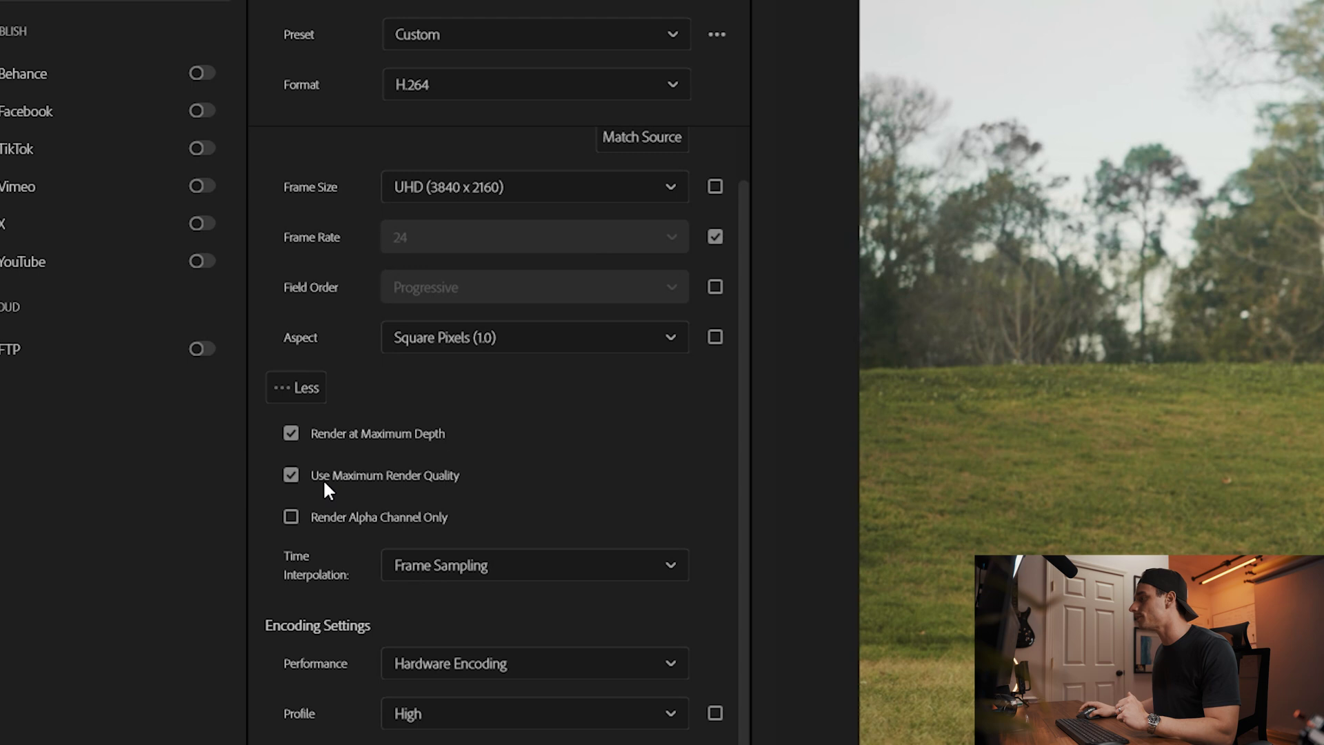
scroll(607, 464, down, 2)
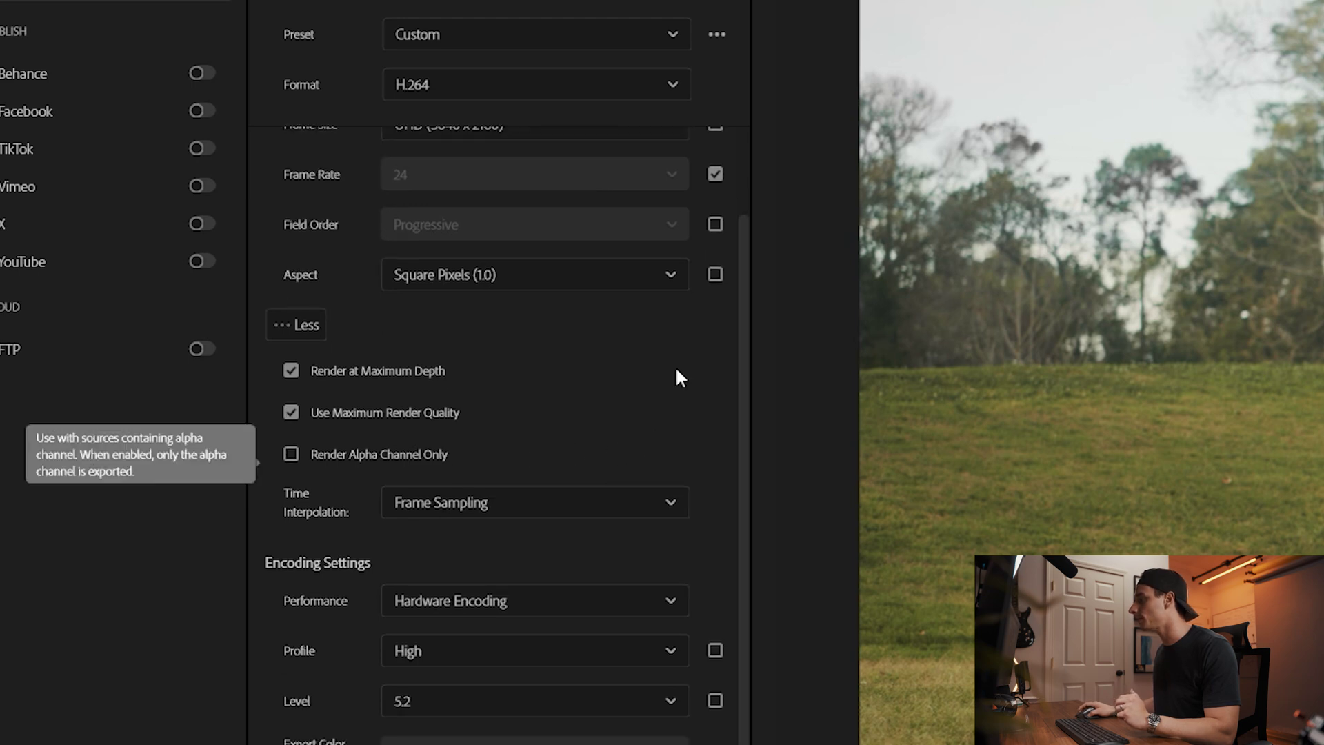
scroll(676, 375, down, 2)
mouse_move(338, 543)
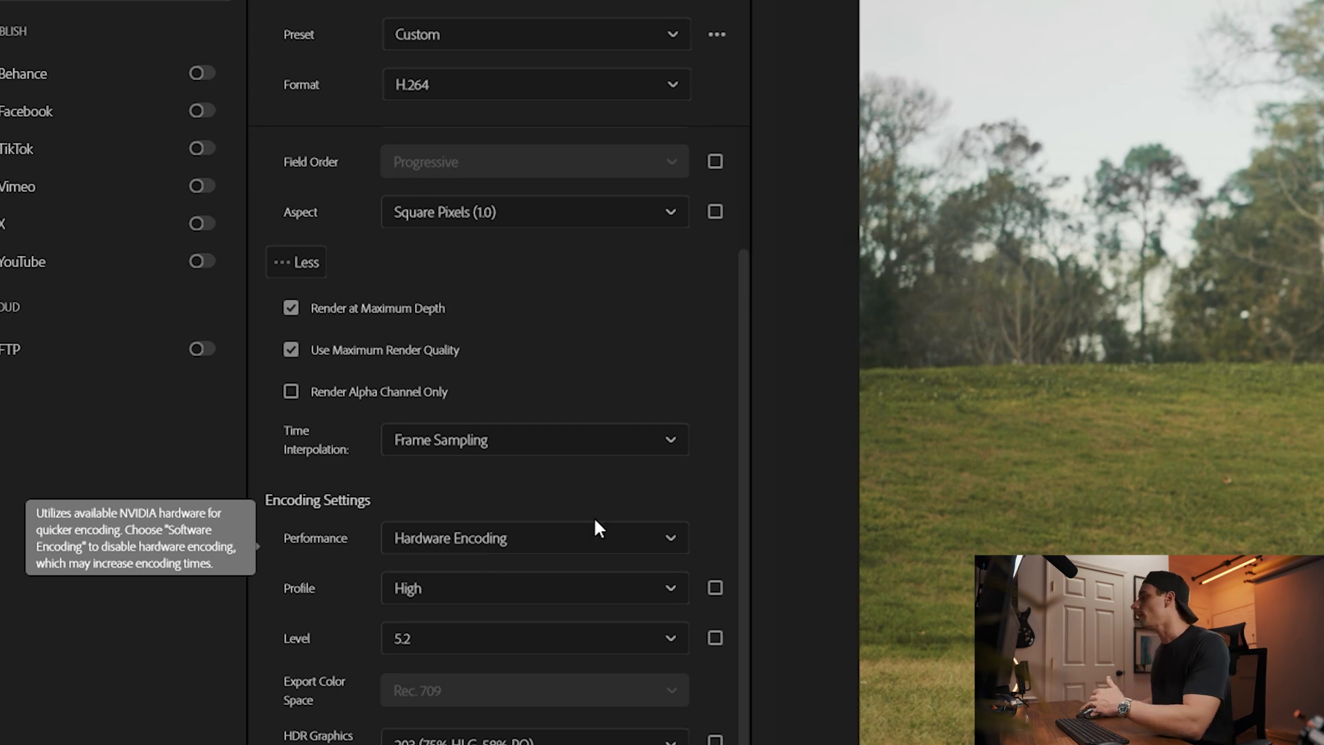
scroll(740, 459, down, 3)
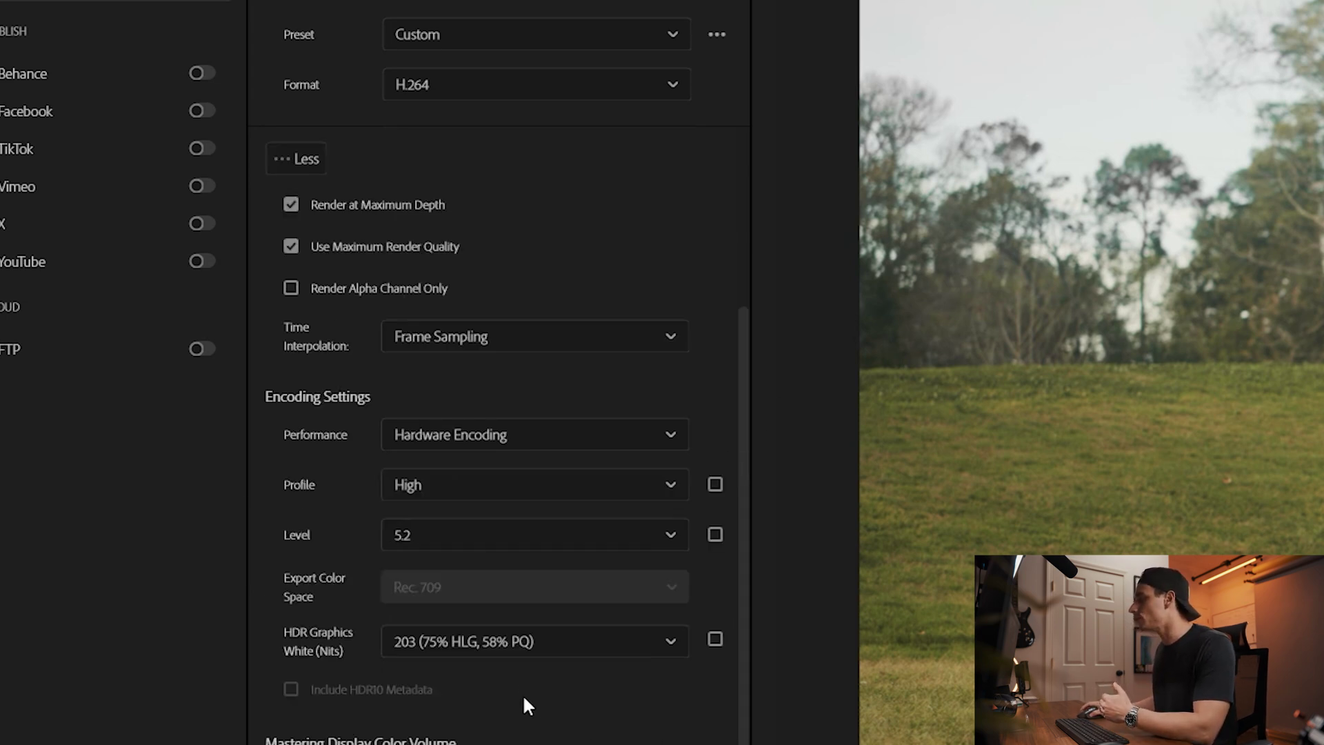
scroll(743, 683, down, 2)
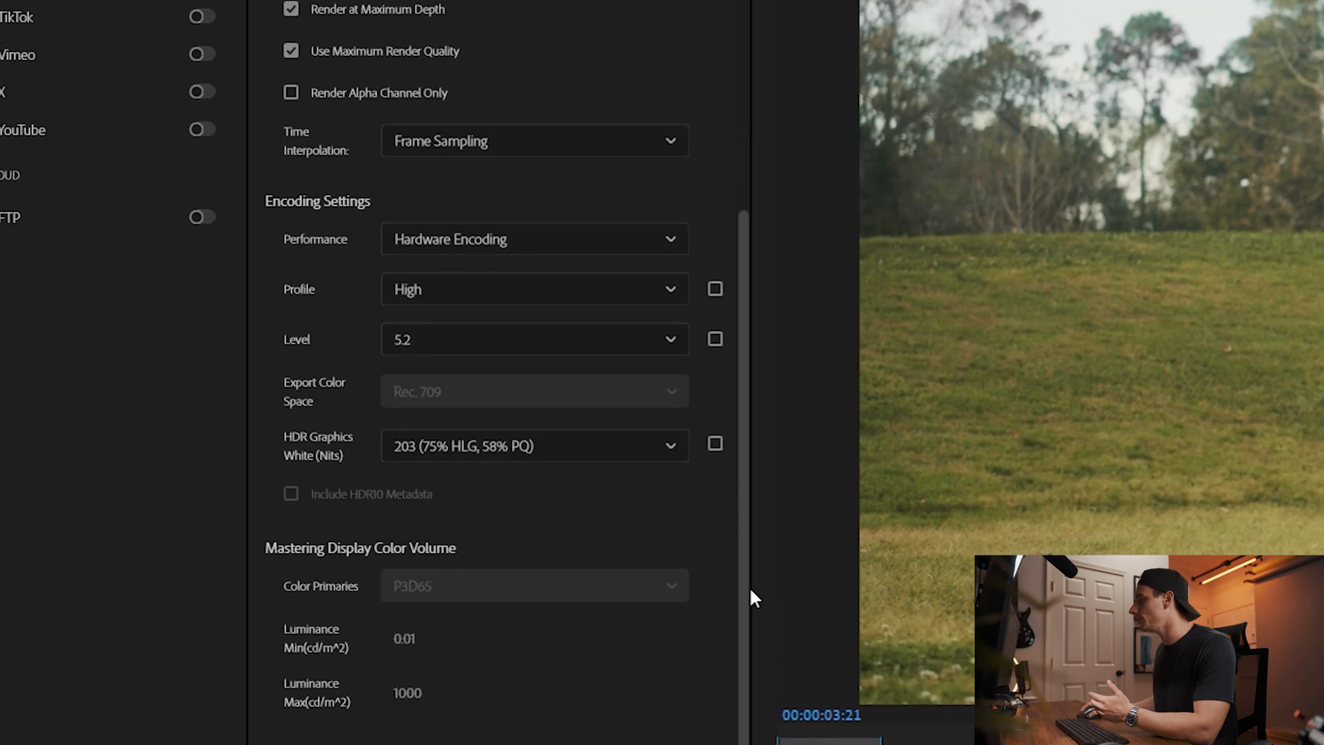
scroll(752, 597, down, 5)
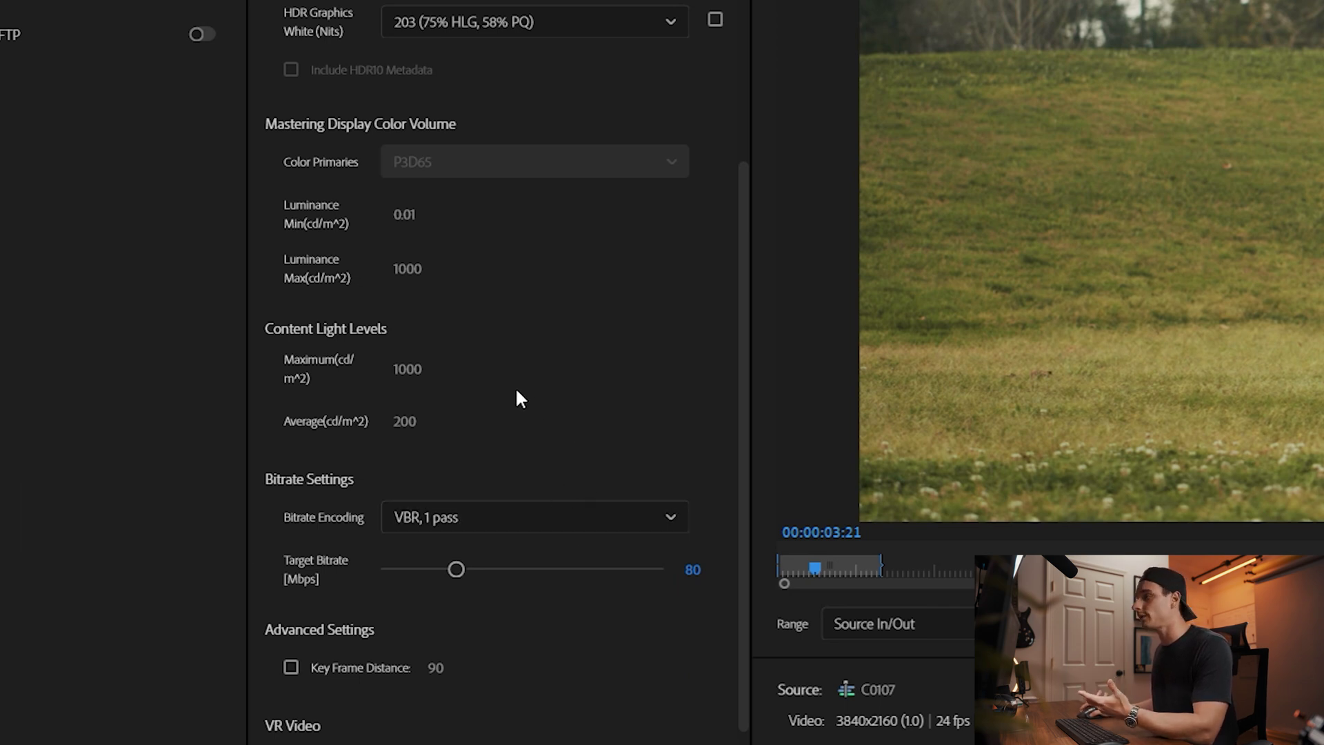
scroll(519, 393, down, 1)
Step: Use VBR 2-pass at 55 Mbps target and 65 Mbps maximum, then expand the Audio section
click(575, 488)
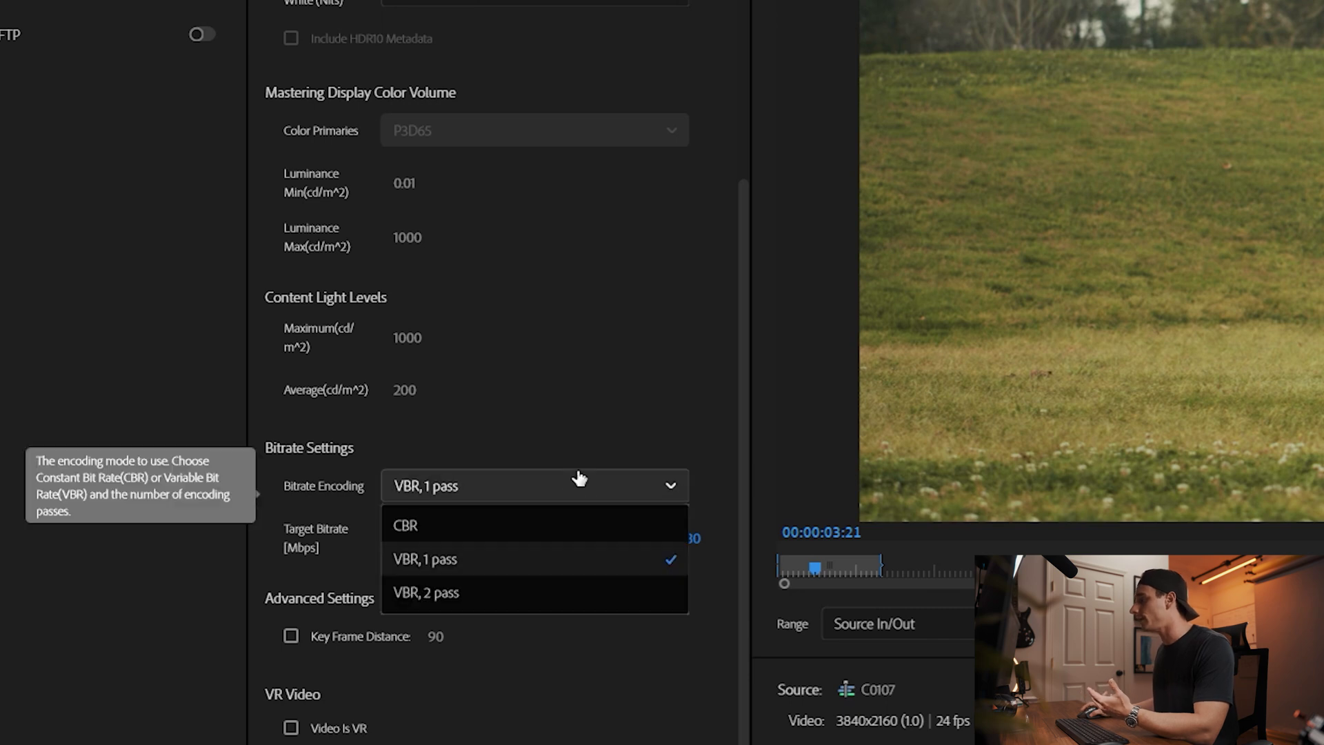
click(533, 597)
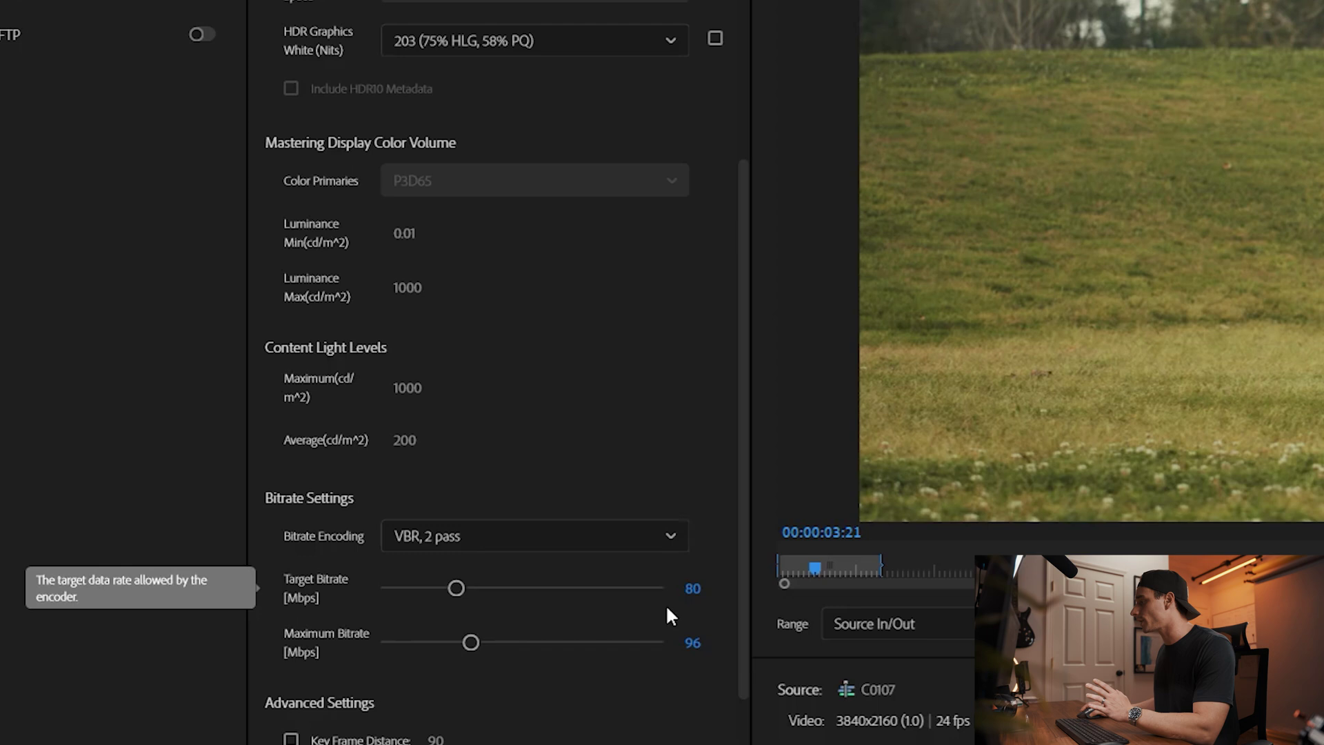
click(693, 590)
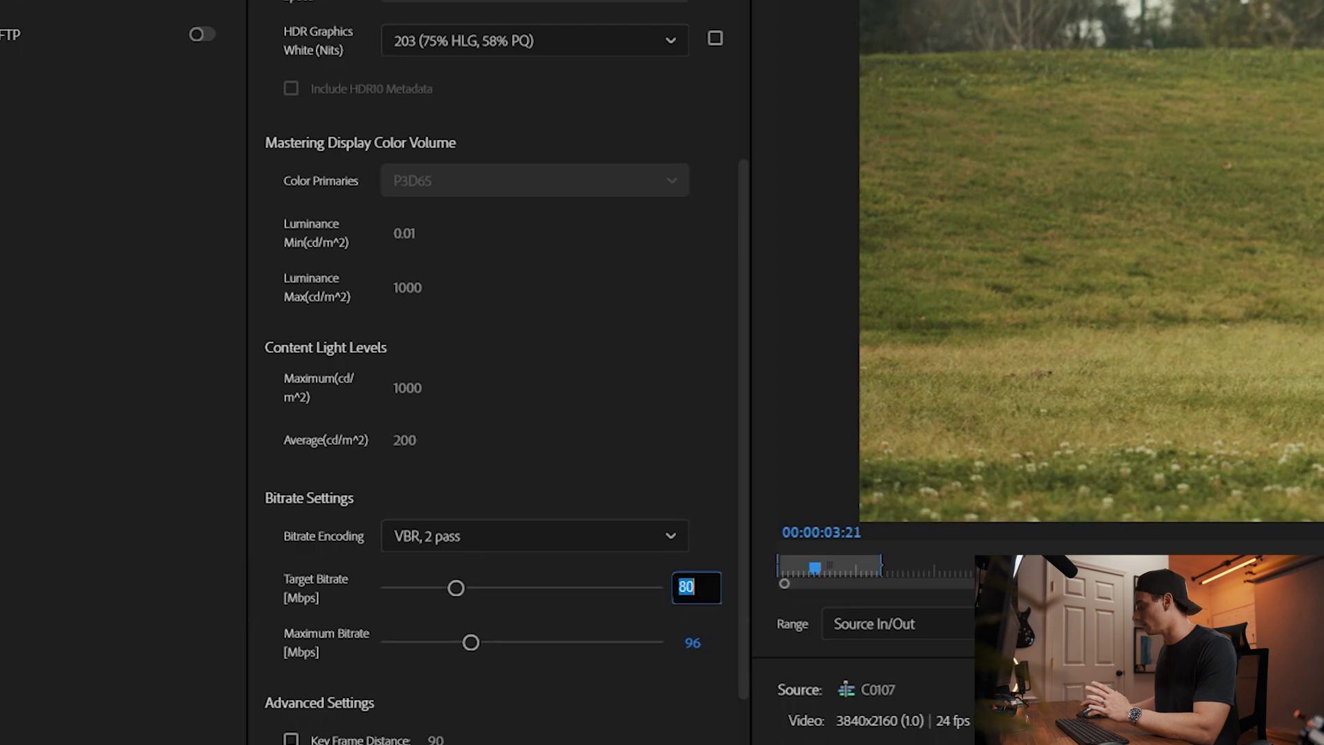
text(55)
key(Return)
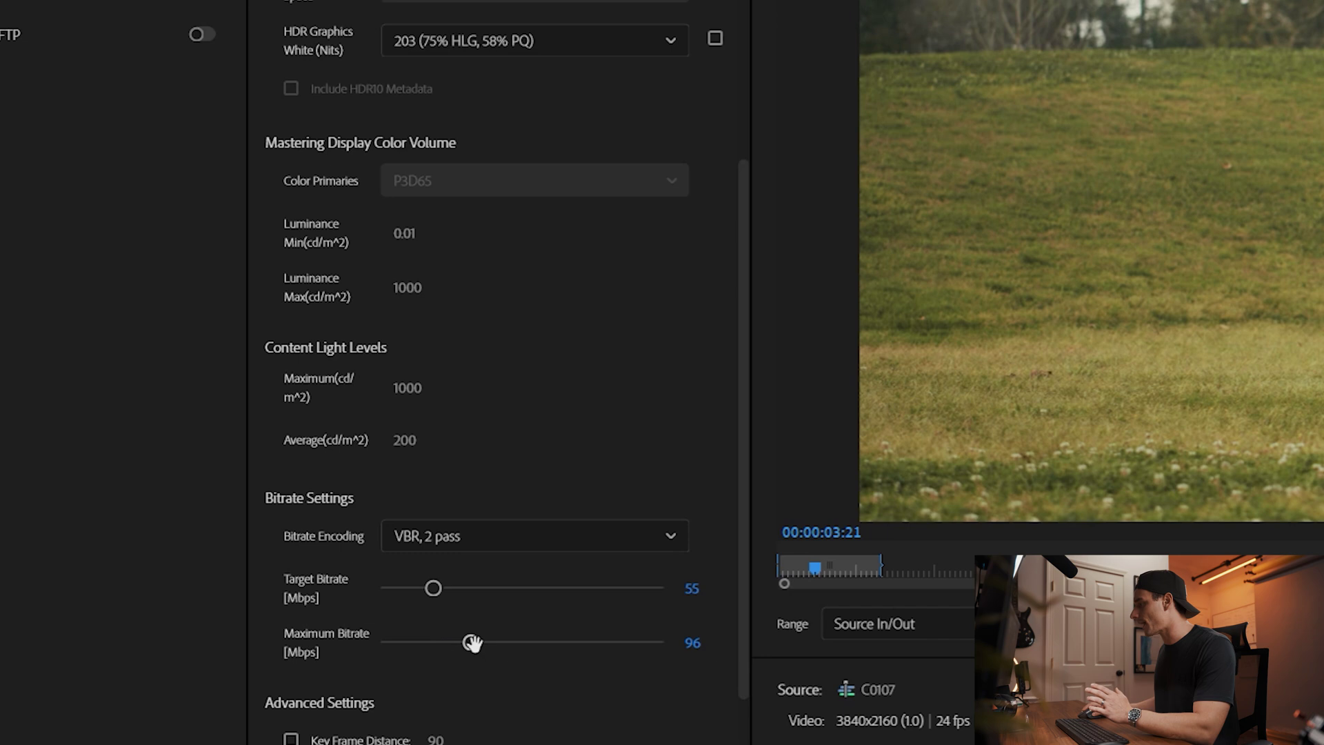
click(690, 642)
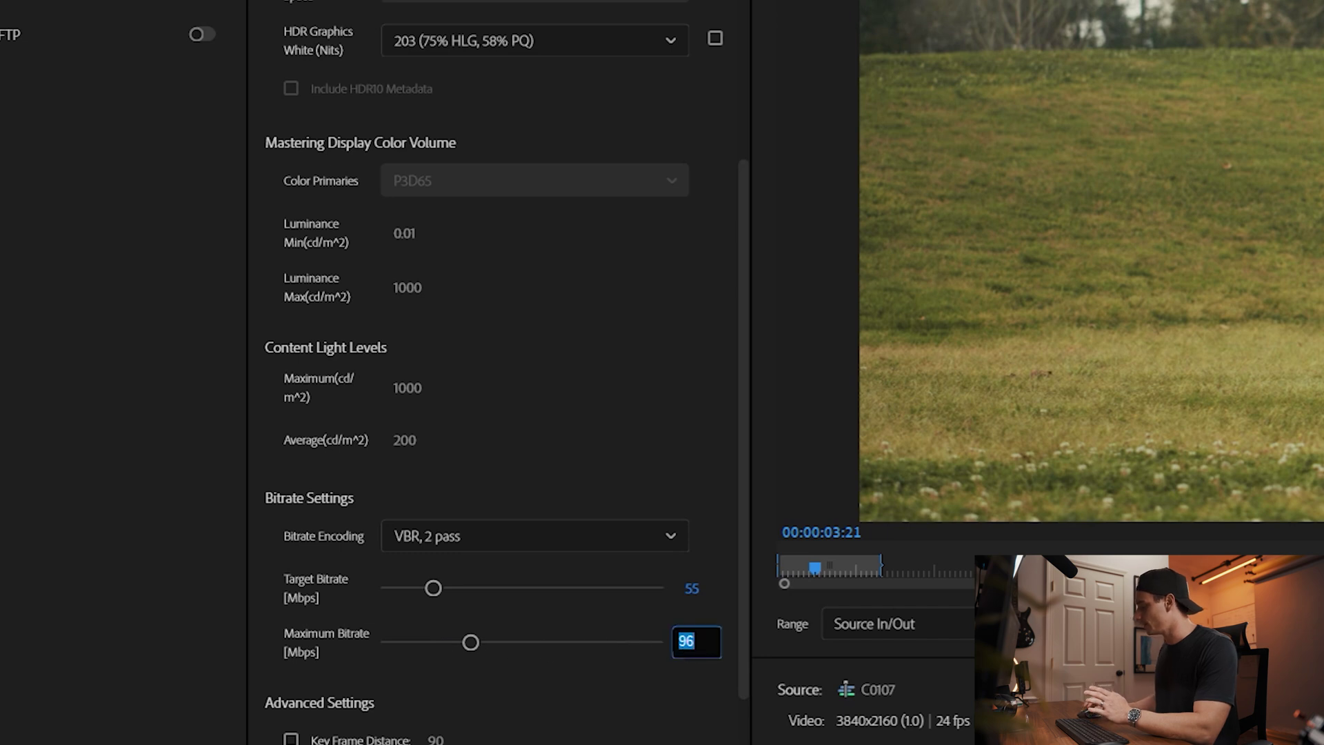
text(65)
key(Return)
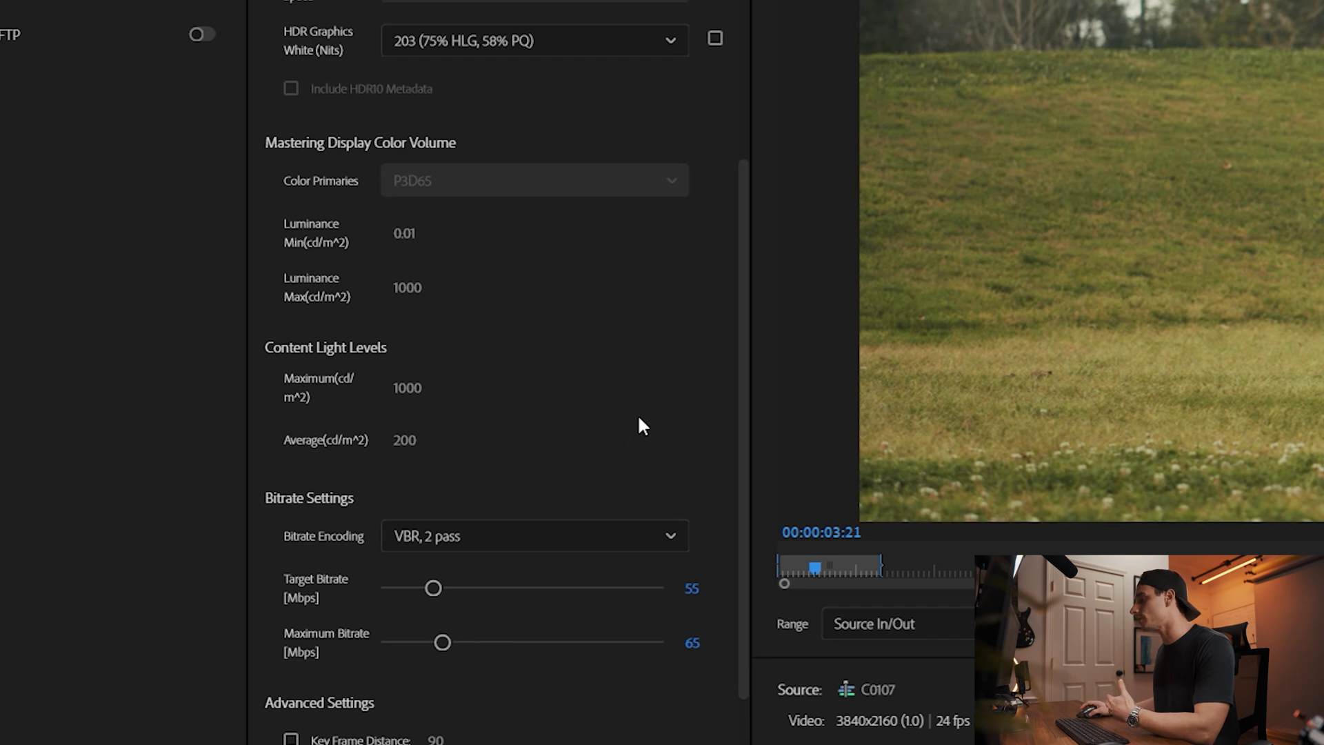
scroll(639, 426, down, 4)
click(325, 721)
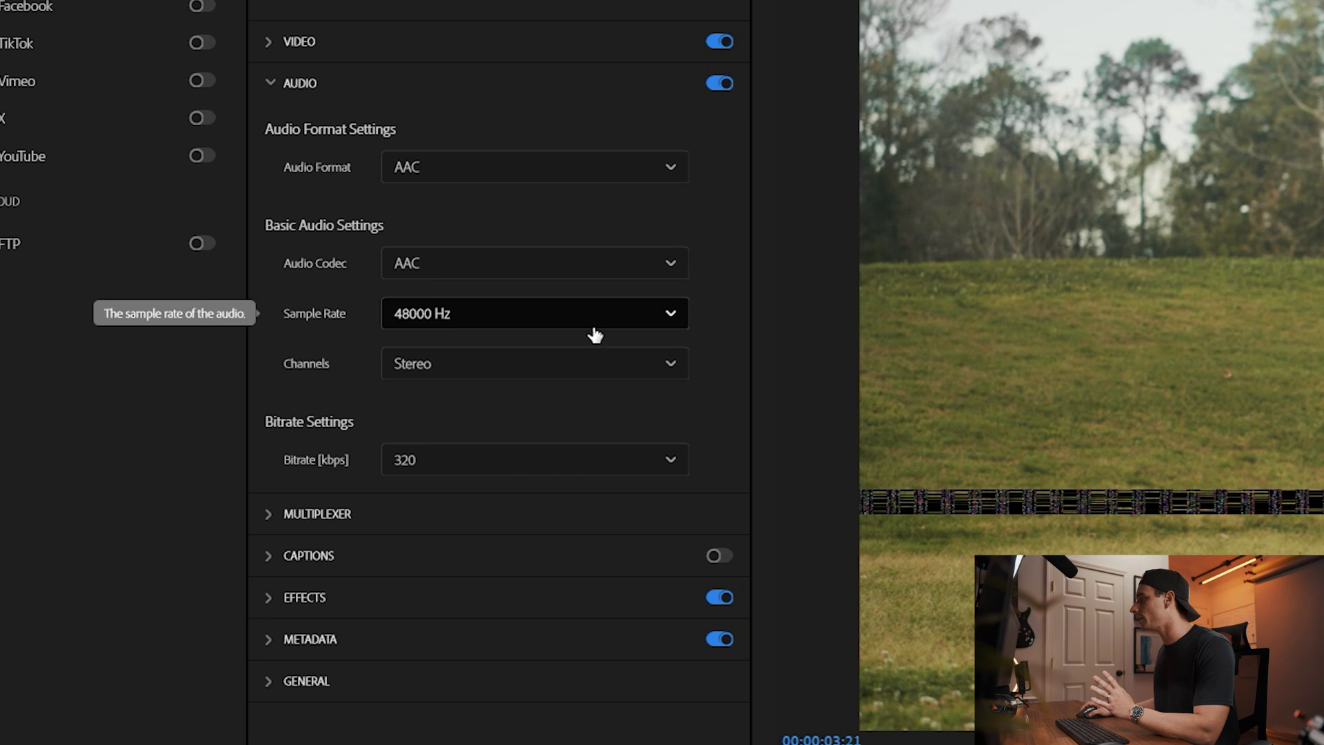
click(506, 467)
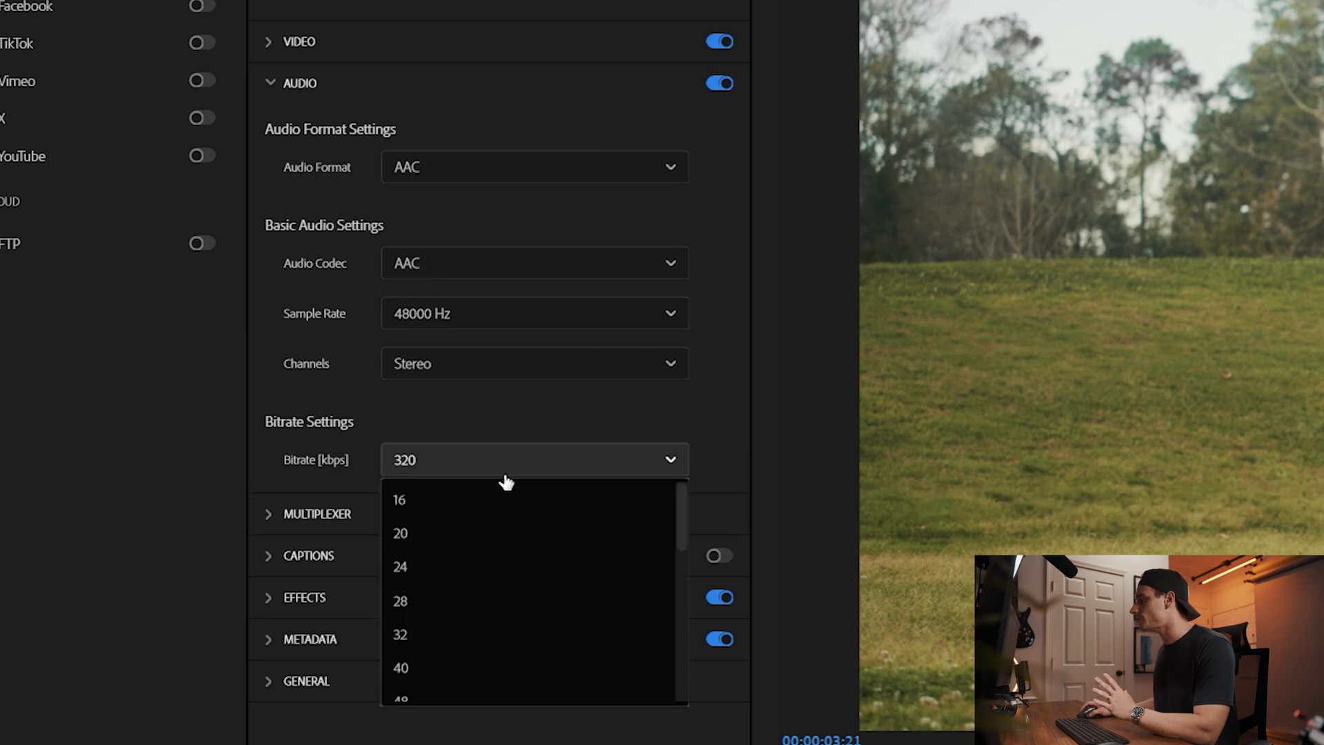
scroll(506, 552, down, 5)
click(474, 683)
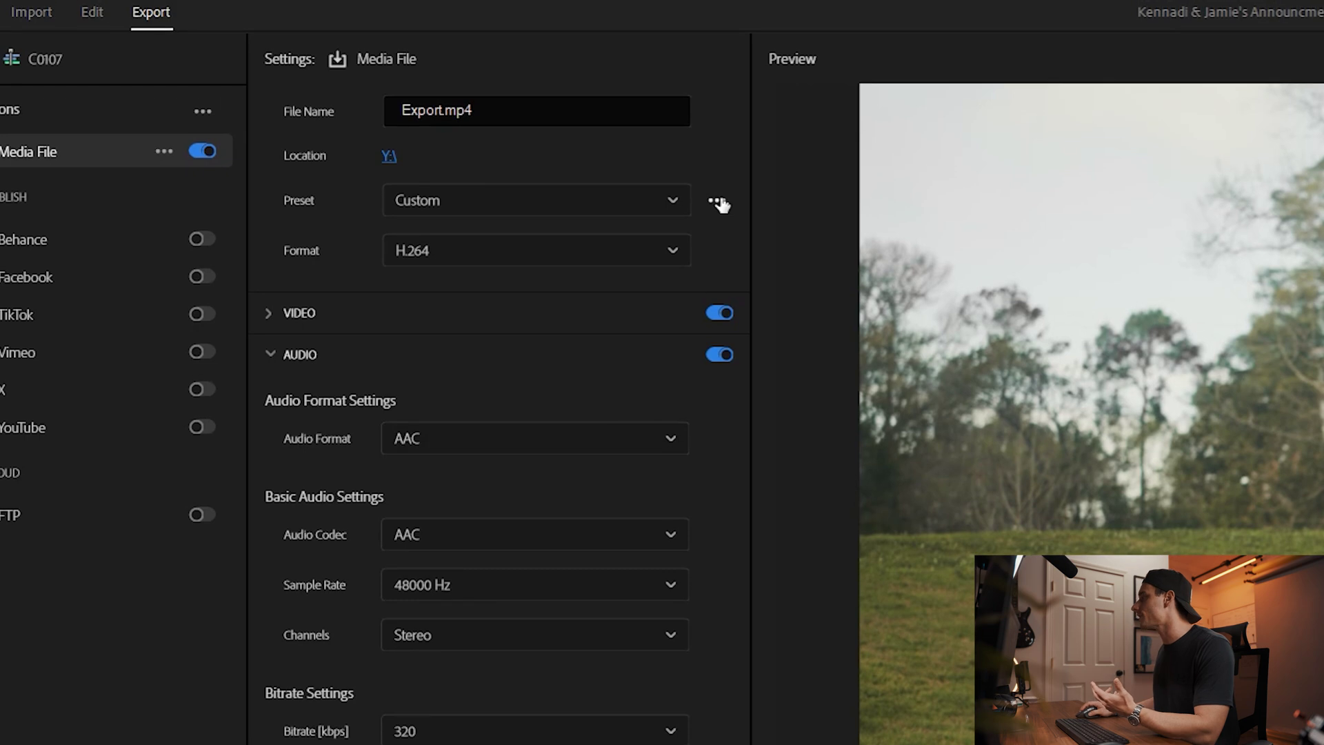
click(718, 201)
Step: Save the current export settings as the preset '2025 youtube preset'
click(701, 248)
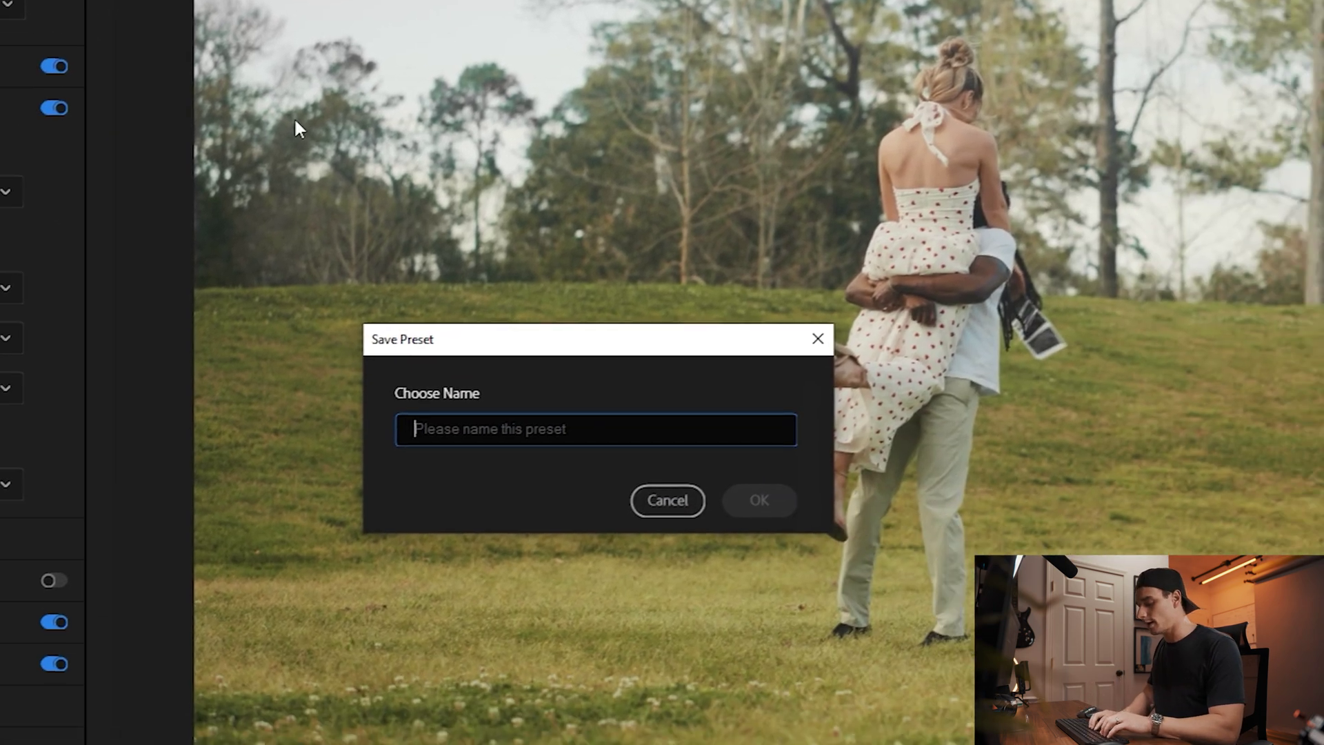
text(2025 youtube pr)
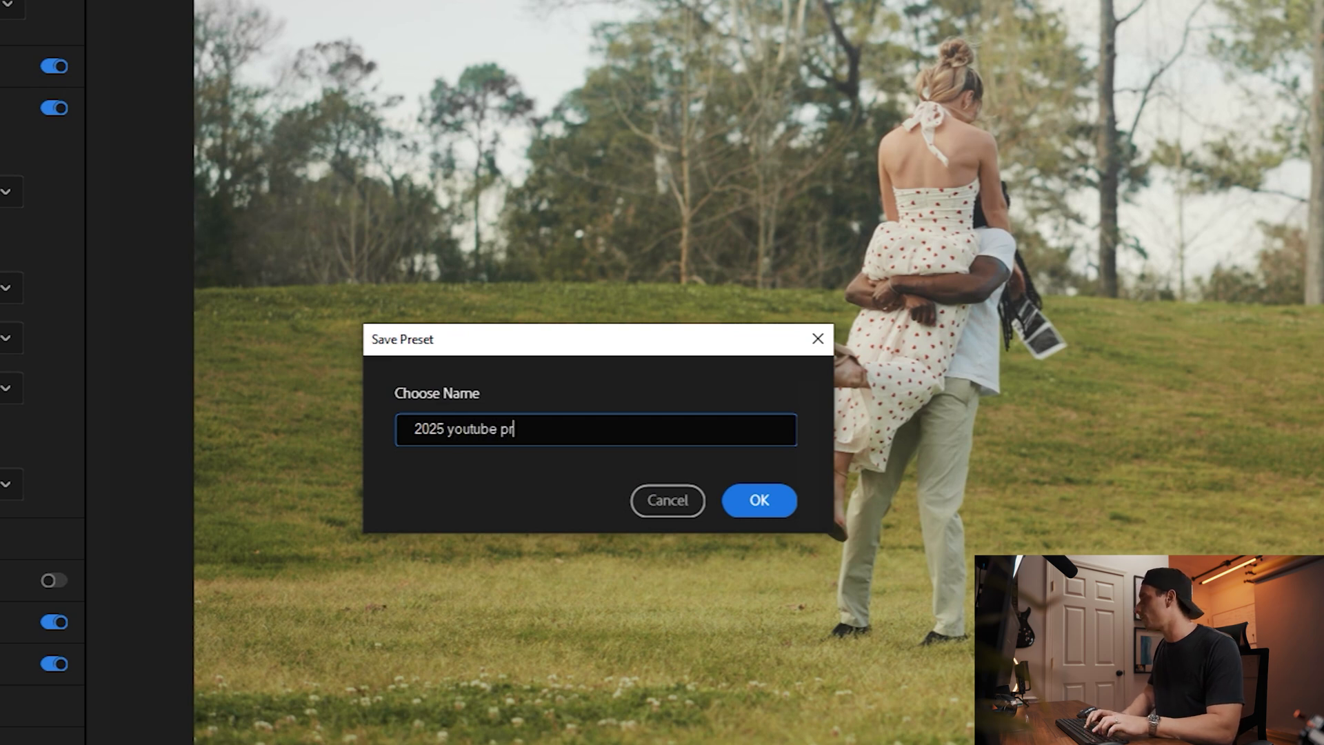
text(eset)
key(Tab)
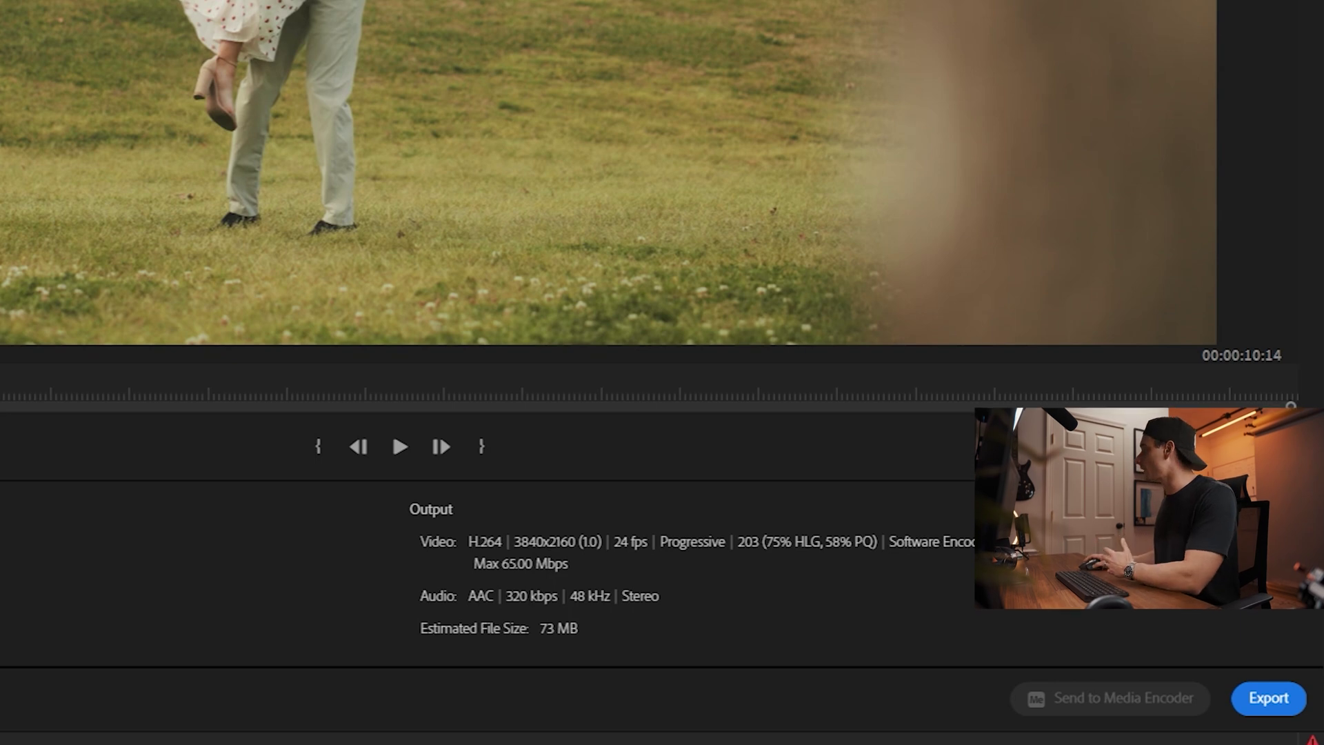
click(1231, 703)
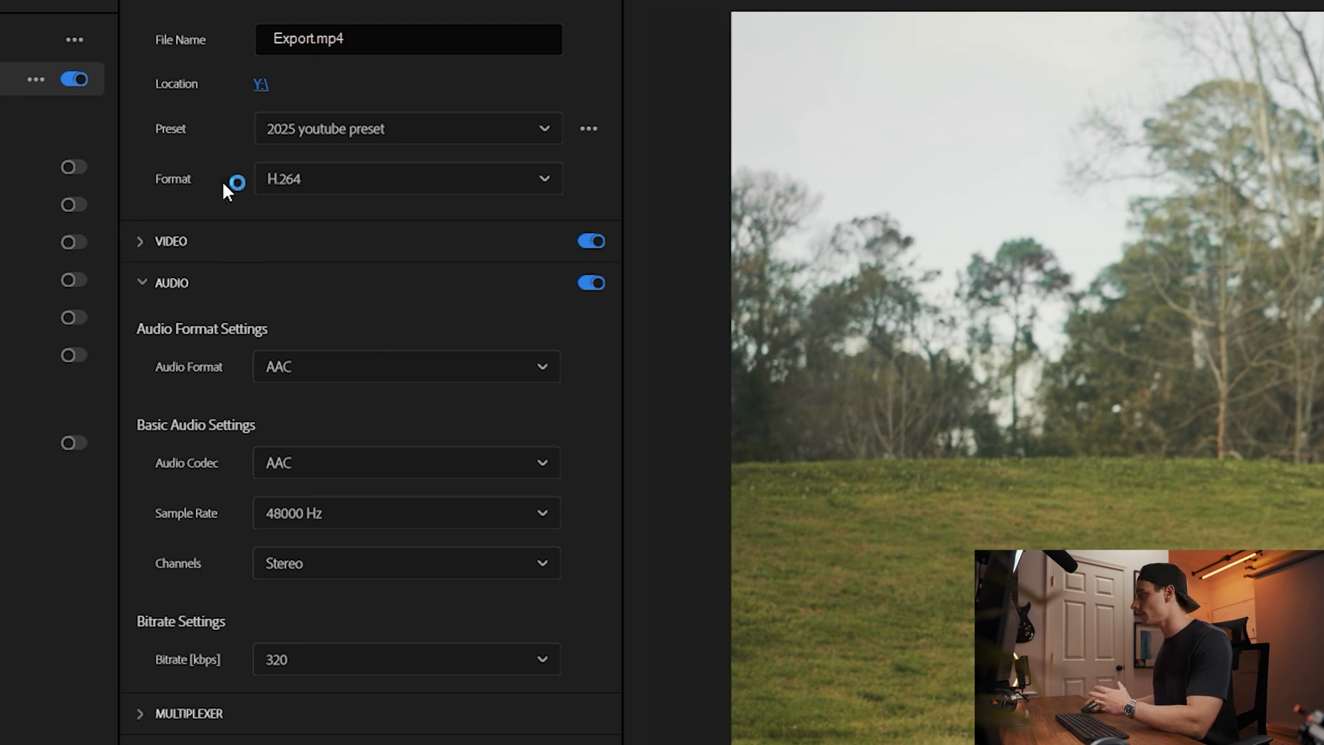
click(276, 129)
Step: Load the High Quality 2160p 4K preset and switch the format to HEVC (H.265)
scroll(442, 301, up, 1)
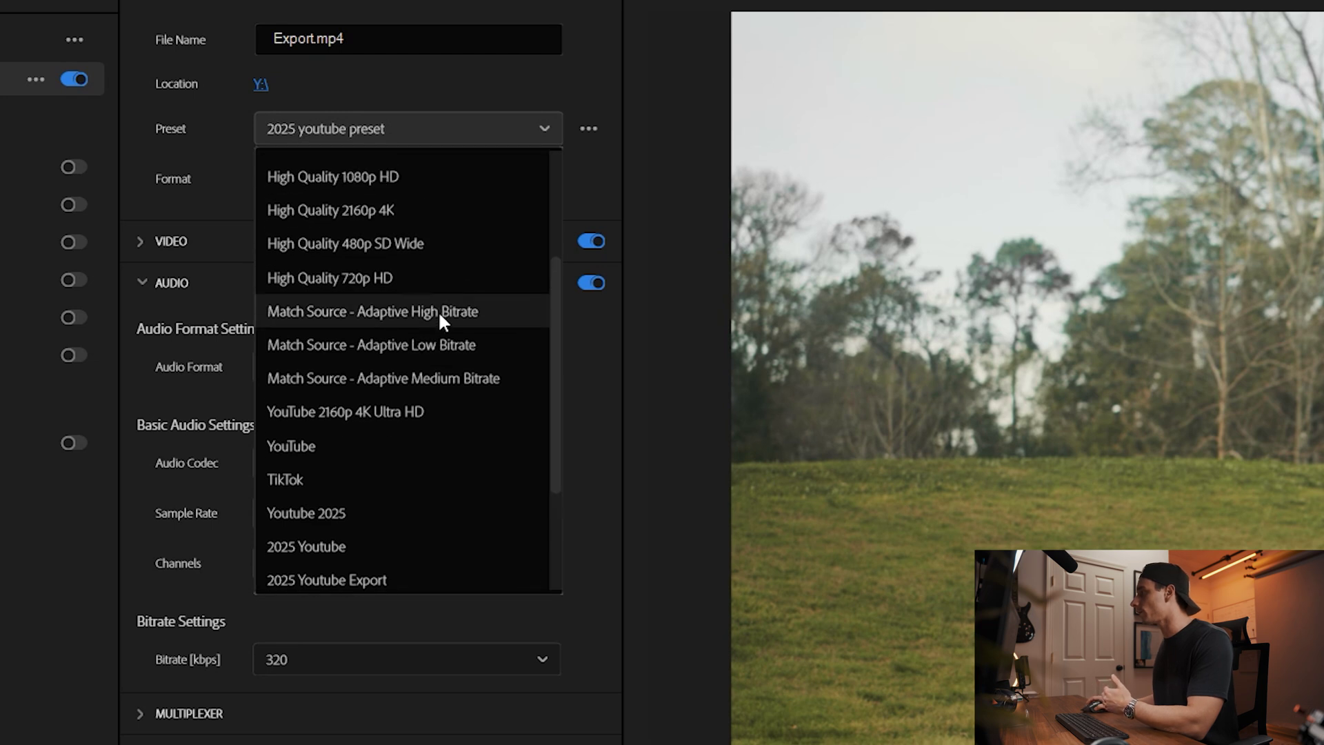
click(367, 215)
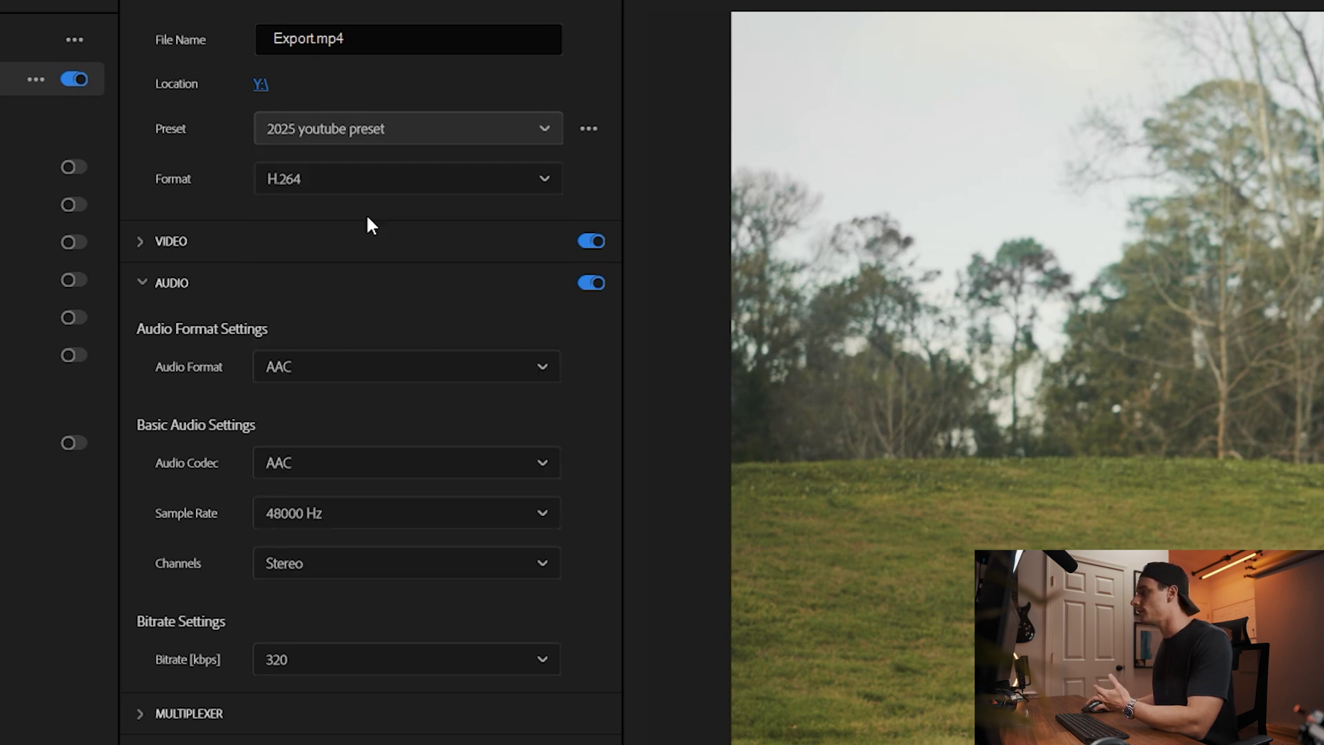
click(304, 187)
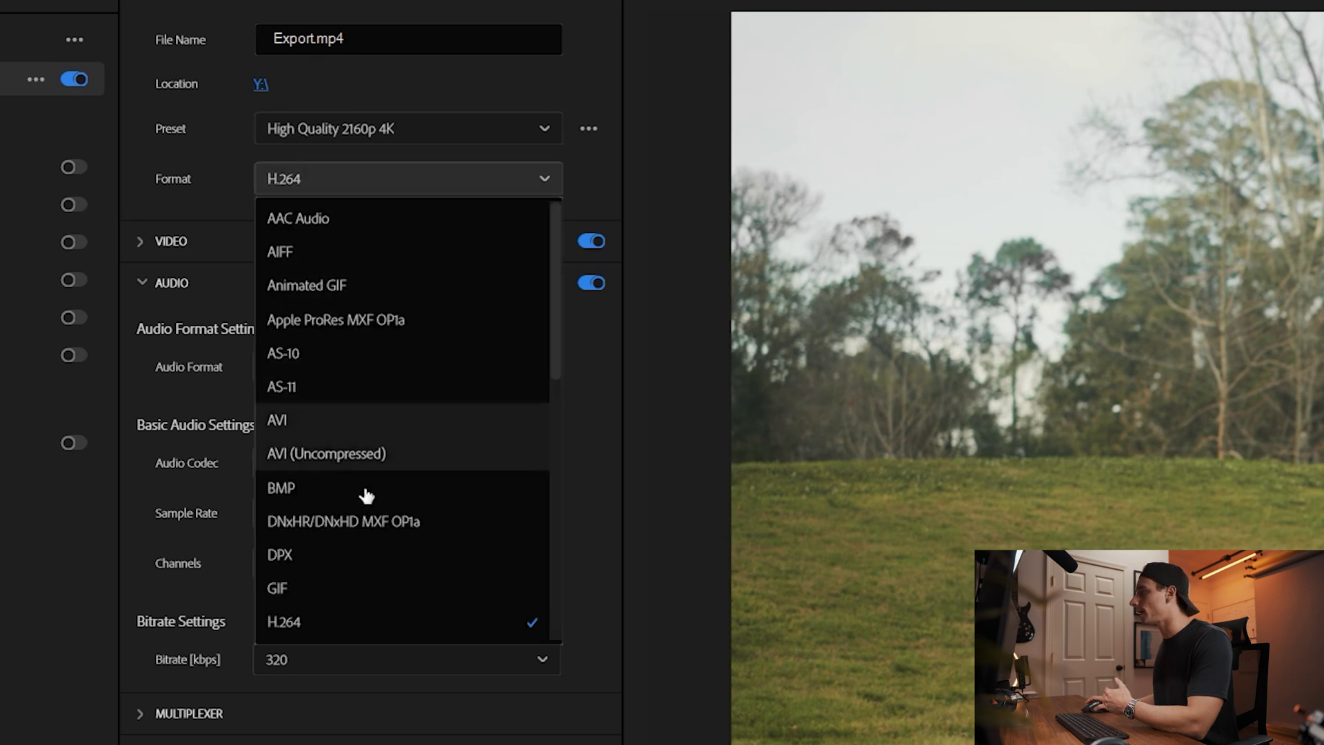
scroll(373, 580, down, 1)
scroll(342, 604, down, 1)
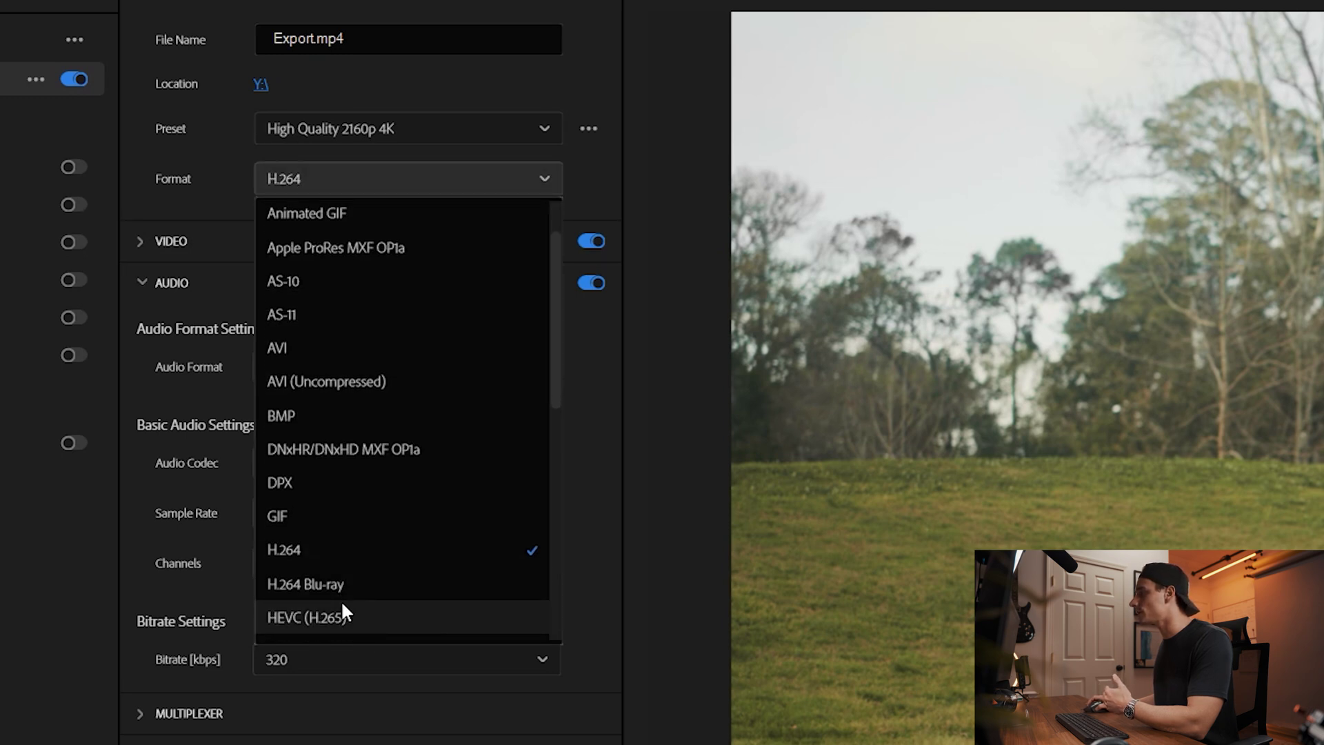
click(381, 622)
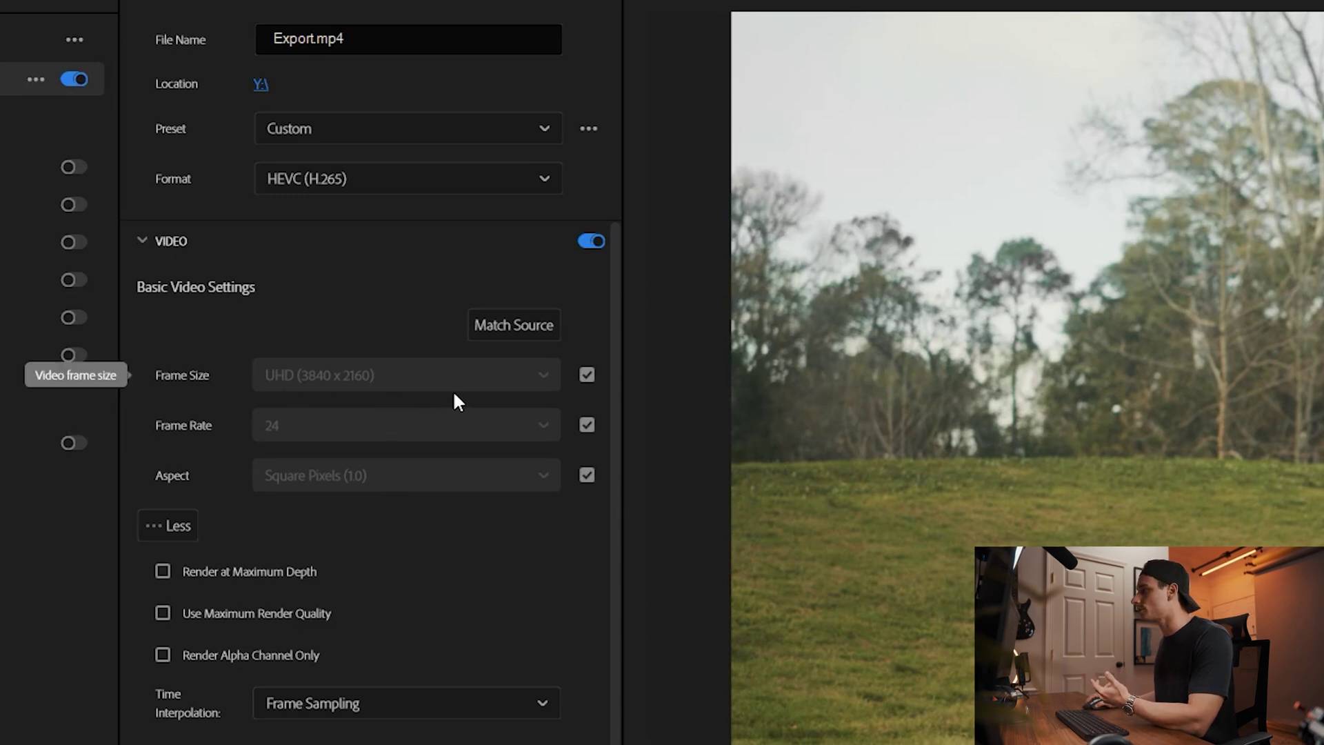
Step: Stop matching the source frame size and set Frame Size to Custom
click(587, 375)
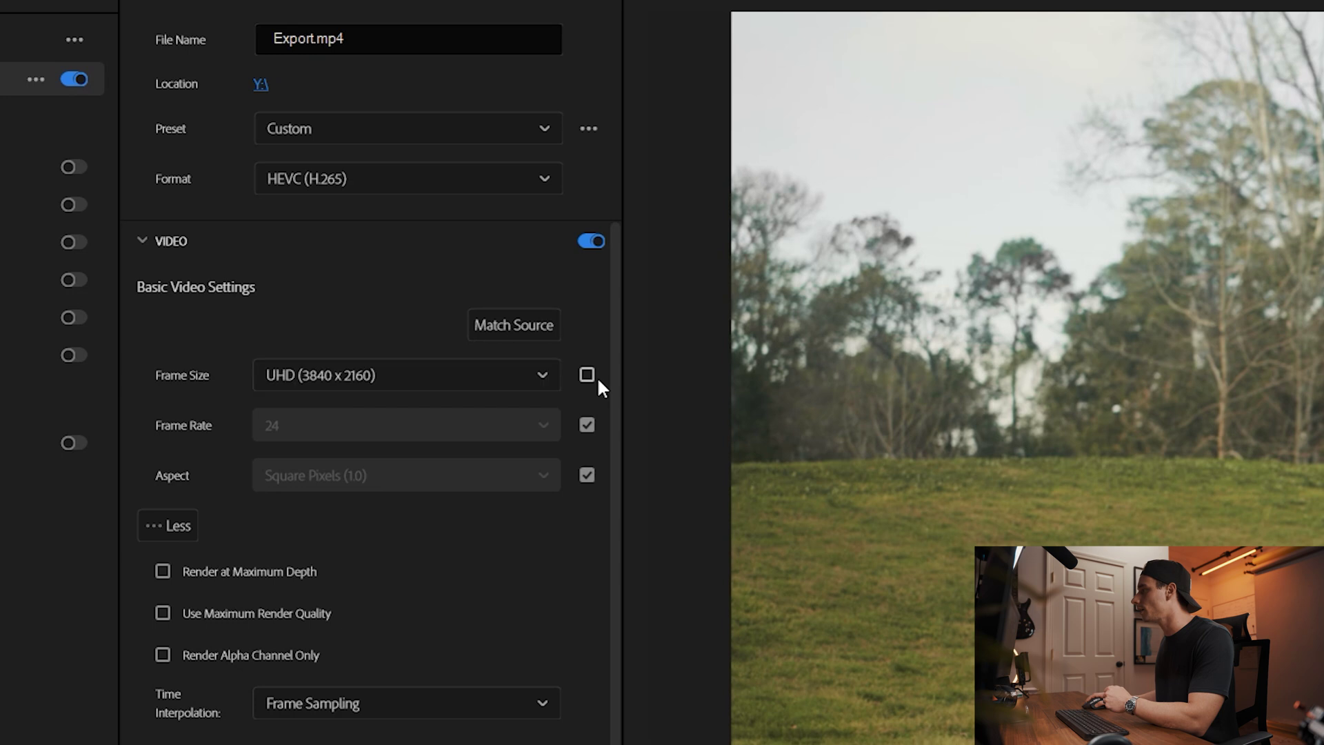
click(491, 372)
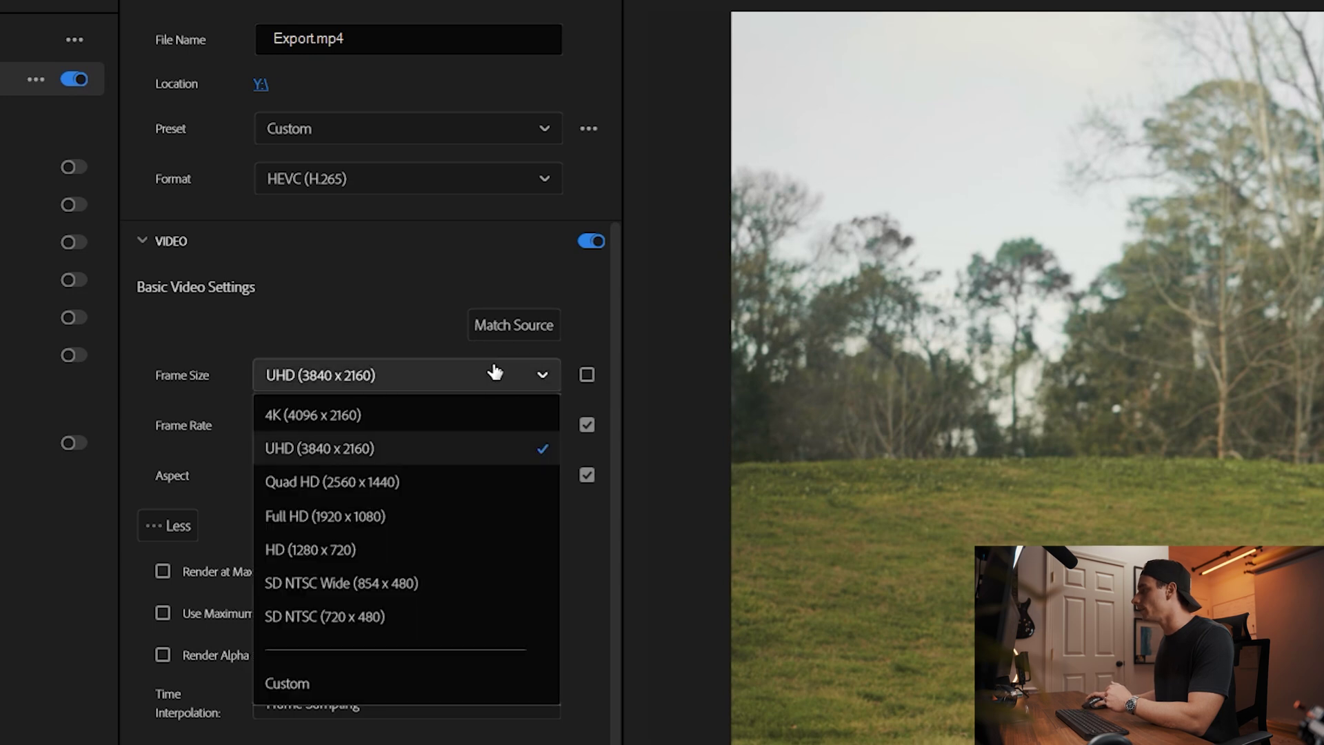
click(315, 692)
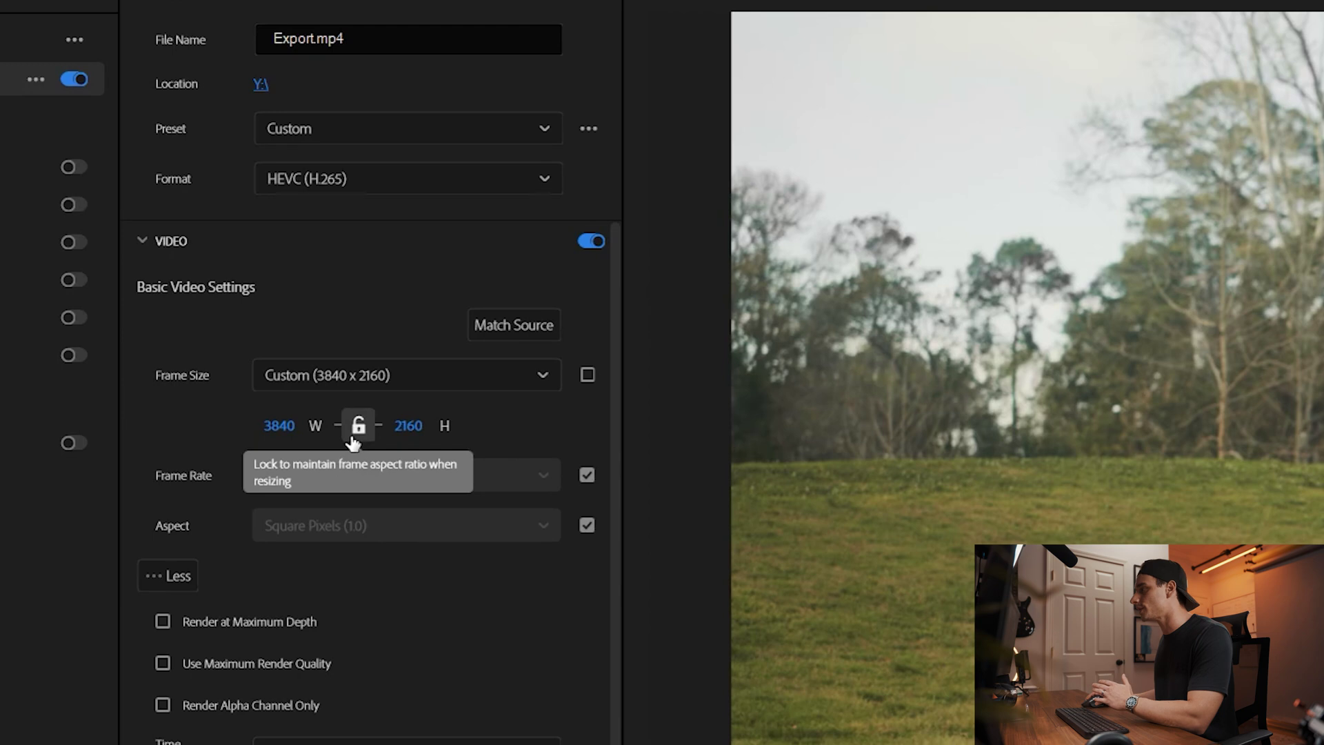
click(279, 425)
Step: Set the frame to 1080 wide by 1920 high with Scale to fill scaling
text(1920)
key(Return)
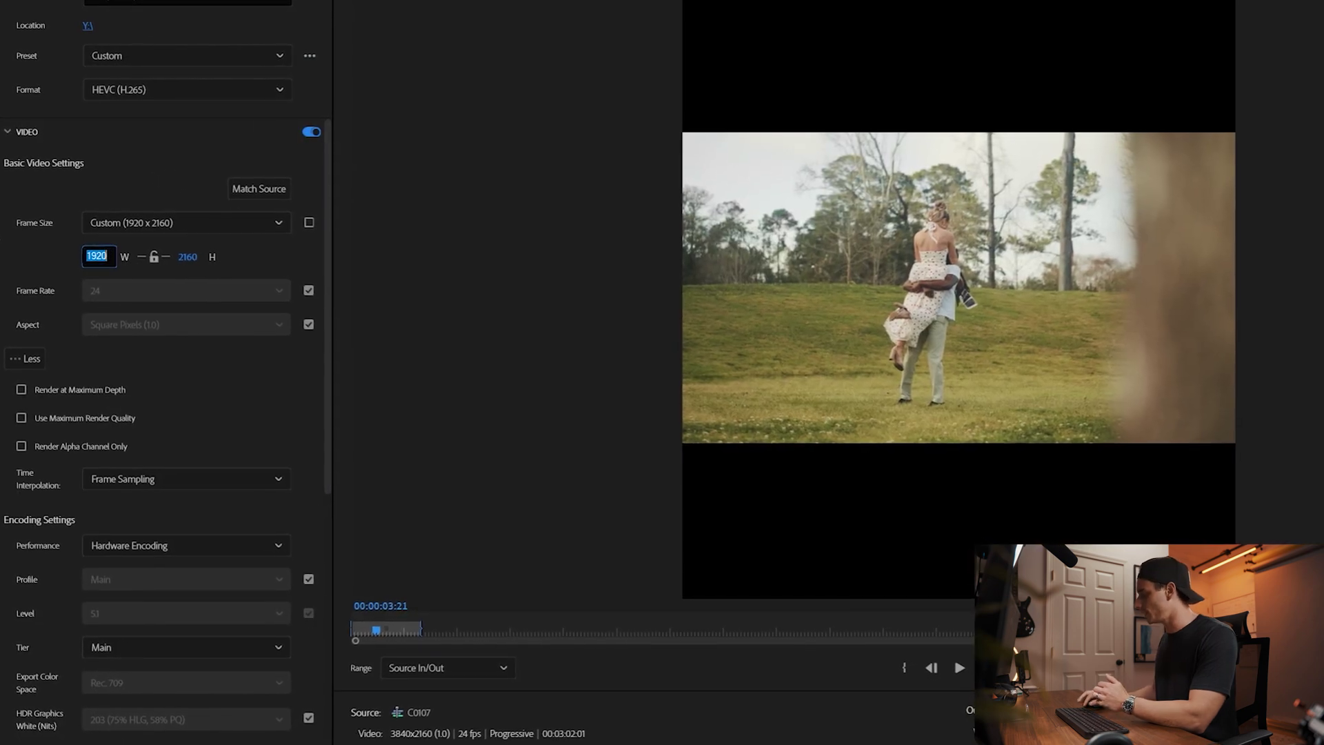
text(1080)
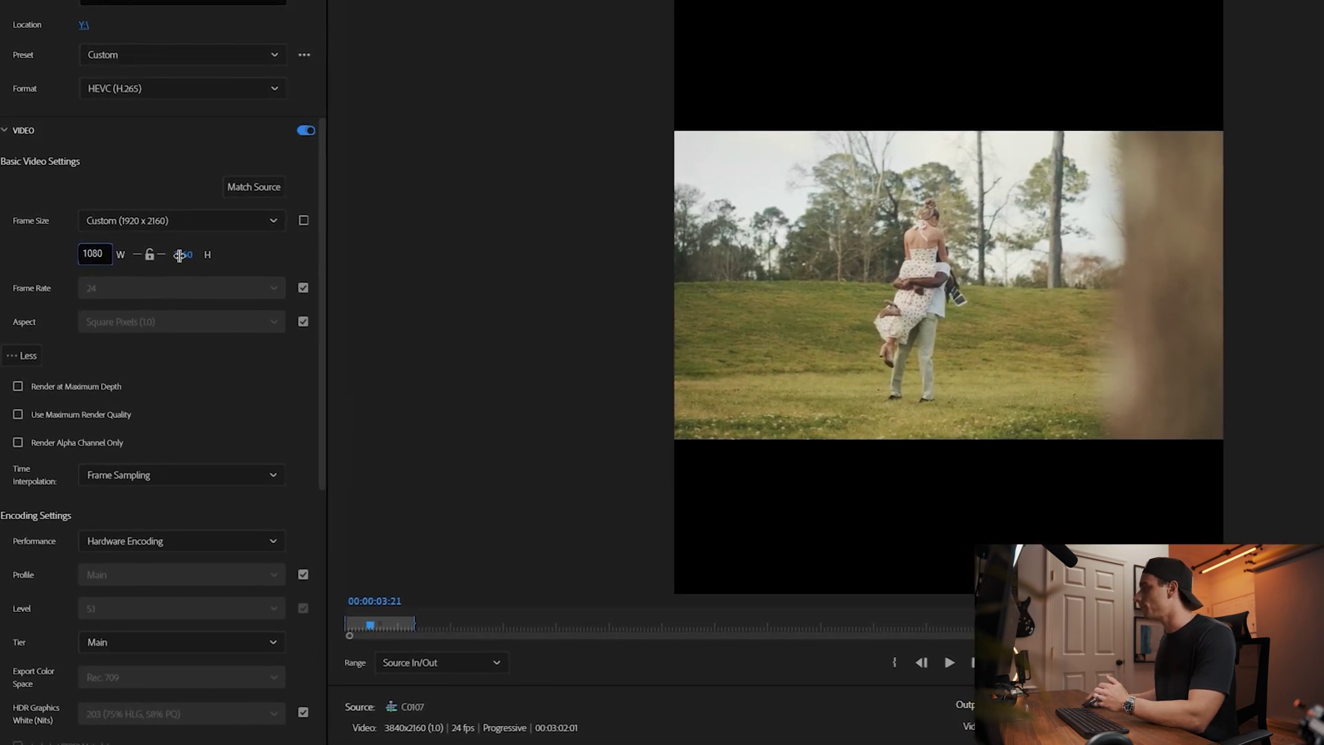
key(Tab)
text(1920)
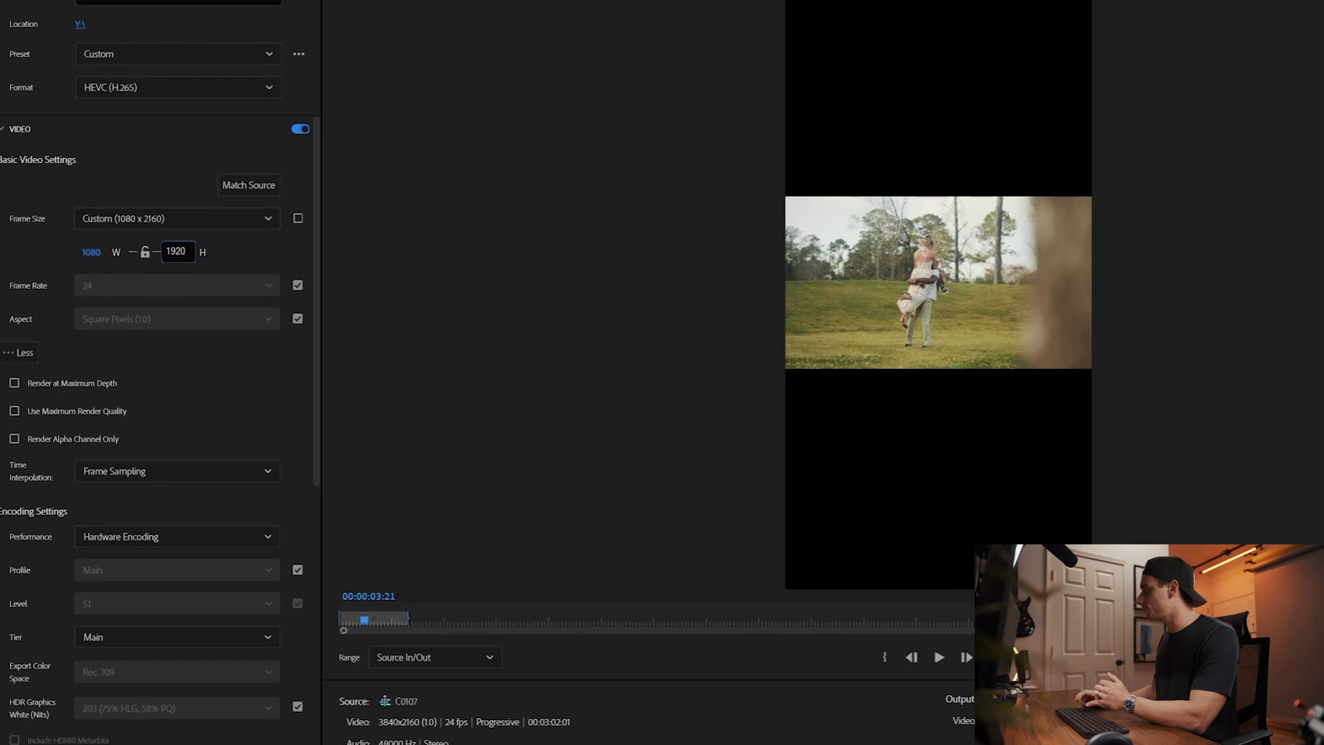
key(Return)
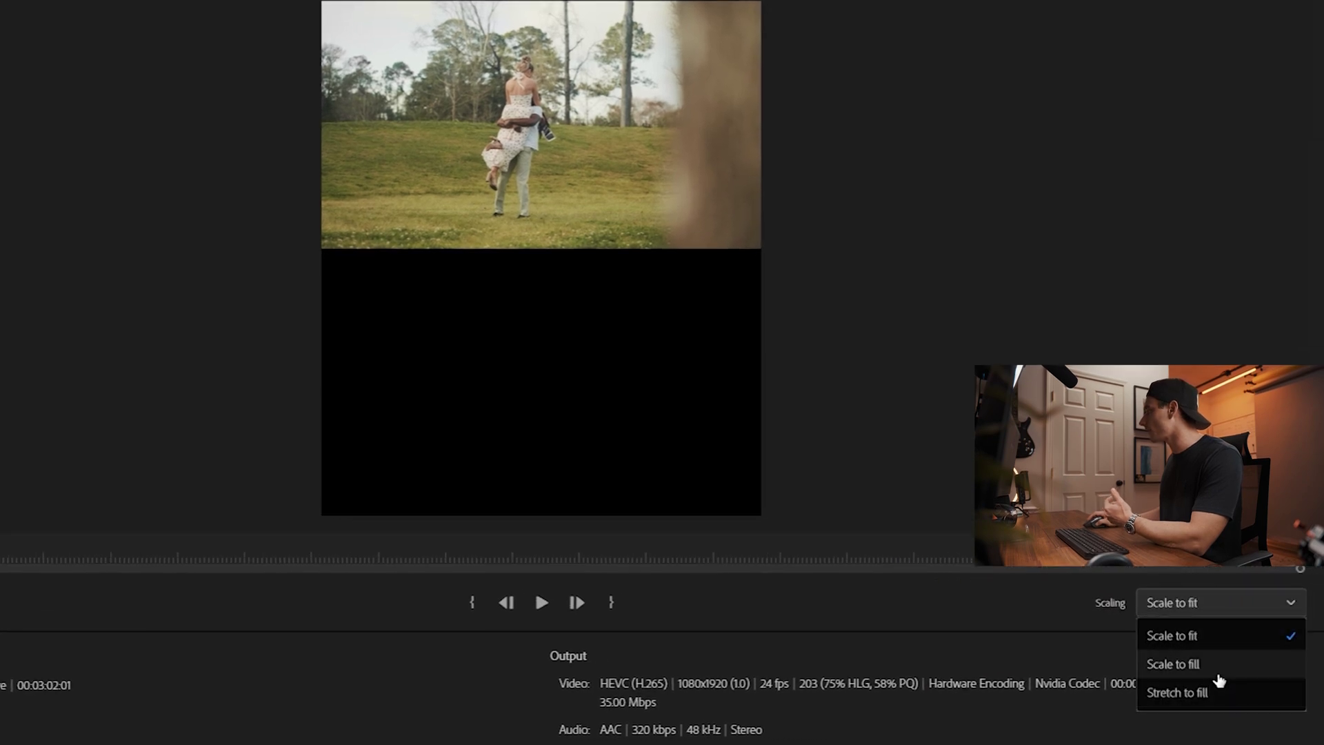
click(1220, 667)
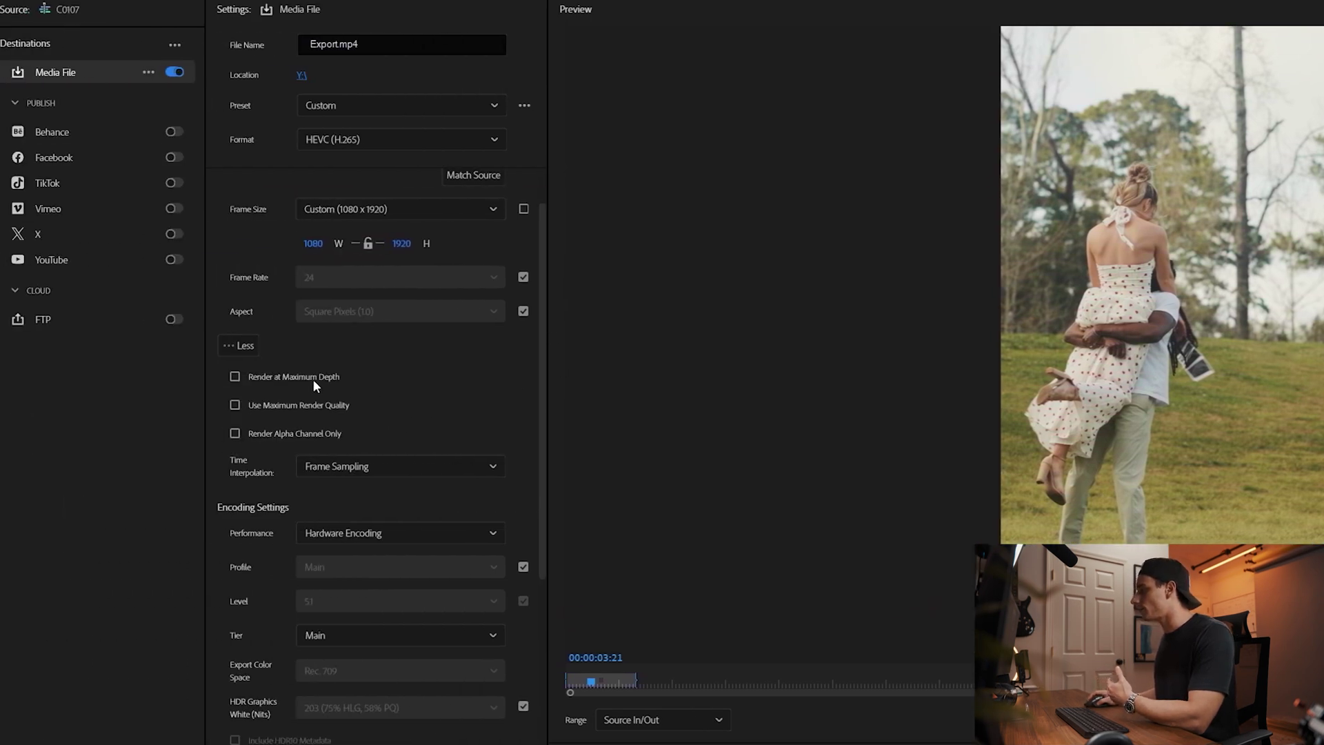
Step: Turn on Maximum Depth and Maximum Render Quality, use CBR encoding, and set Quality to Higher
click(313, 378)
click(323, 404)
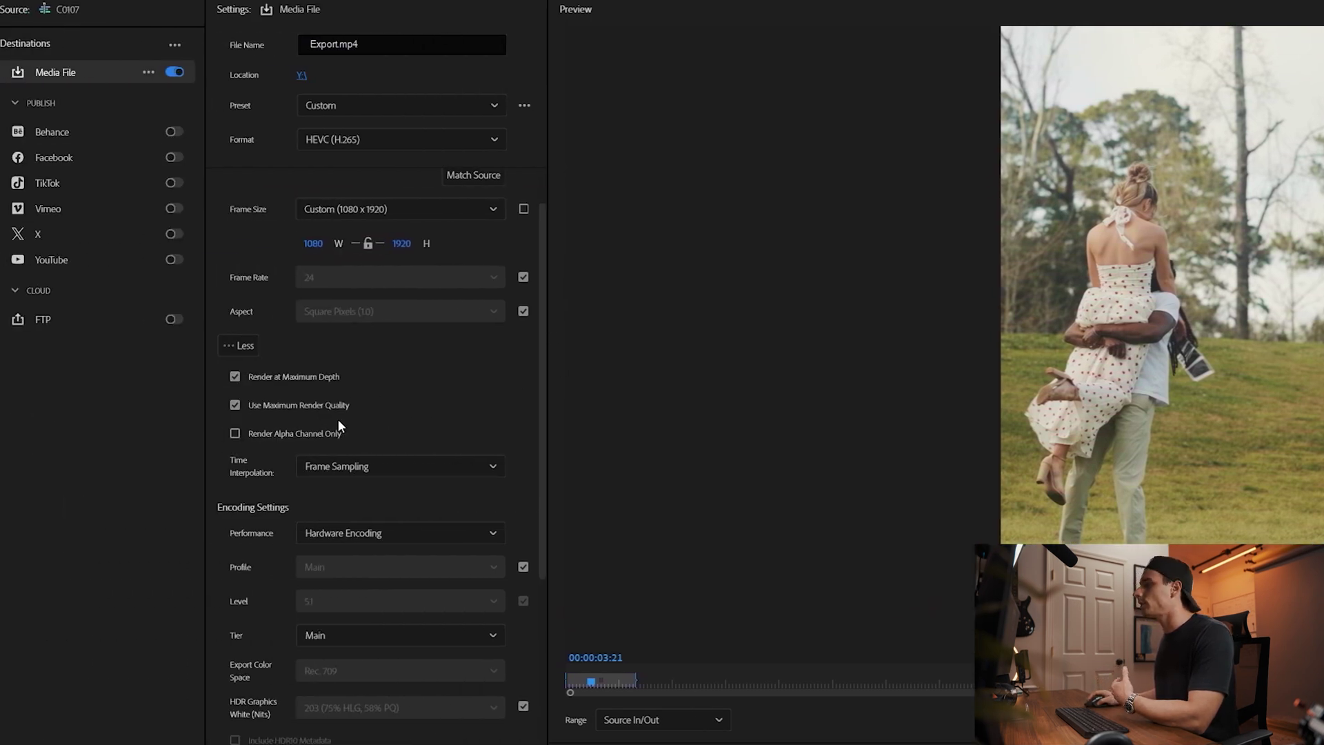
drag(539, 396, 579, 635)
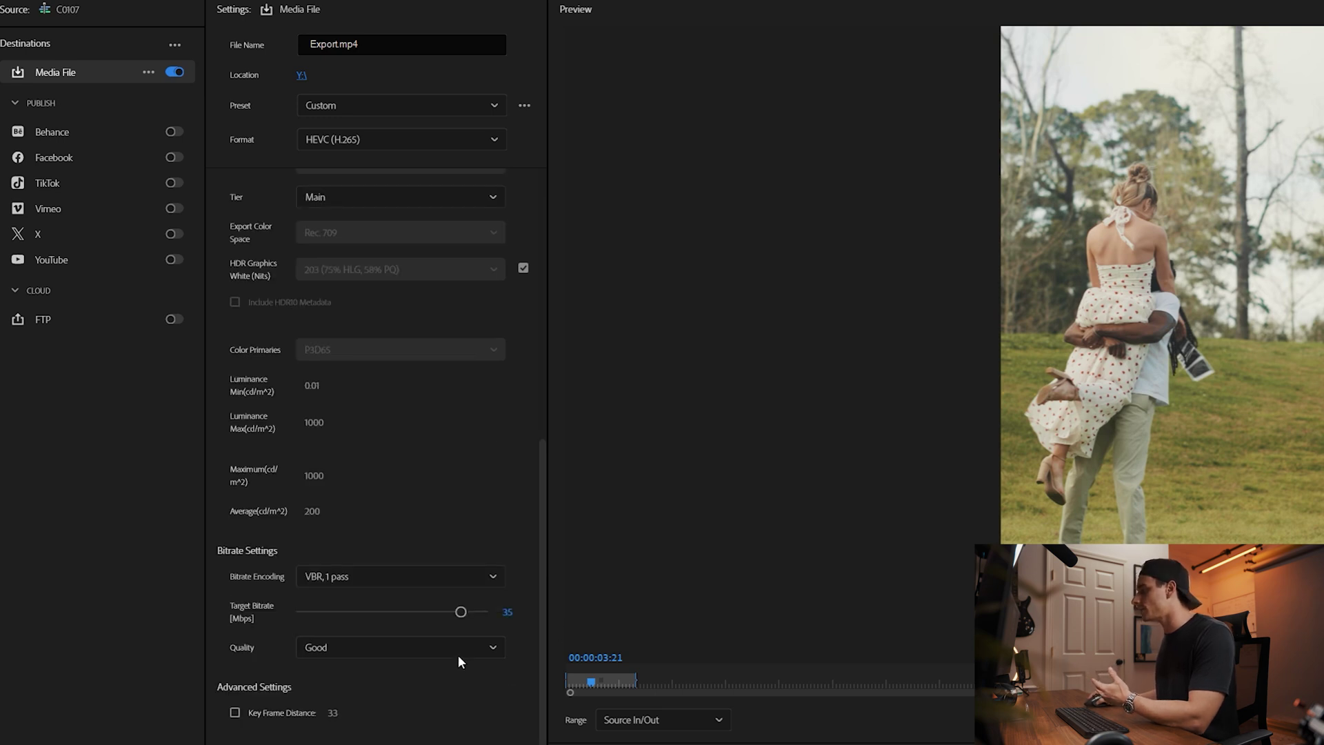
click(361, 583)
click(358, 603)
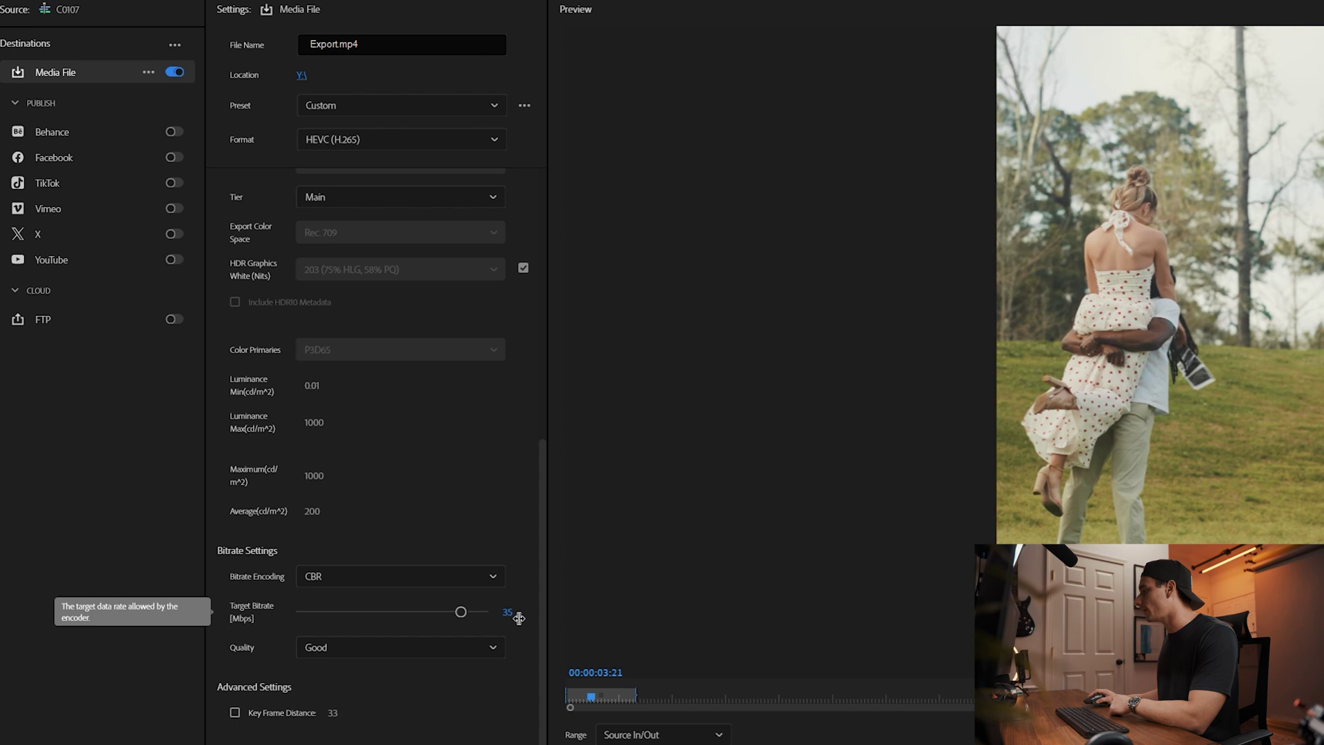
click(324, 652)
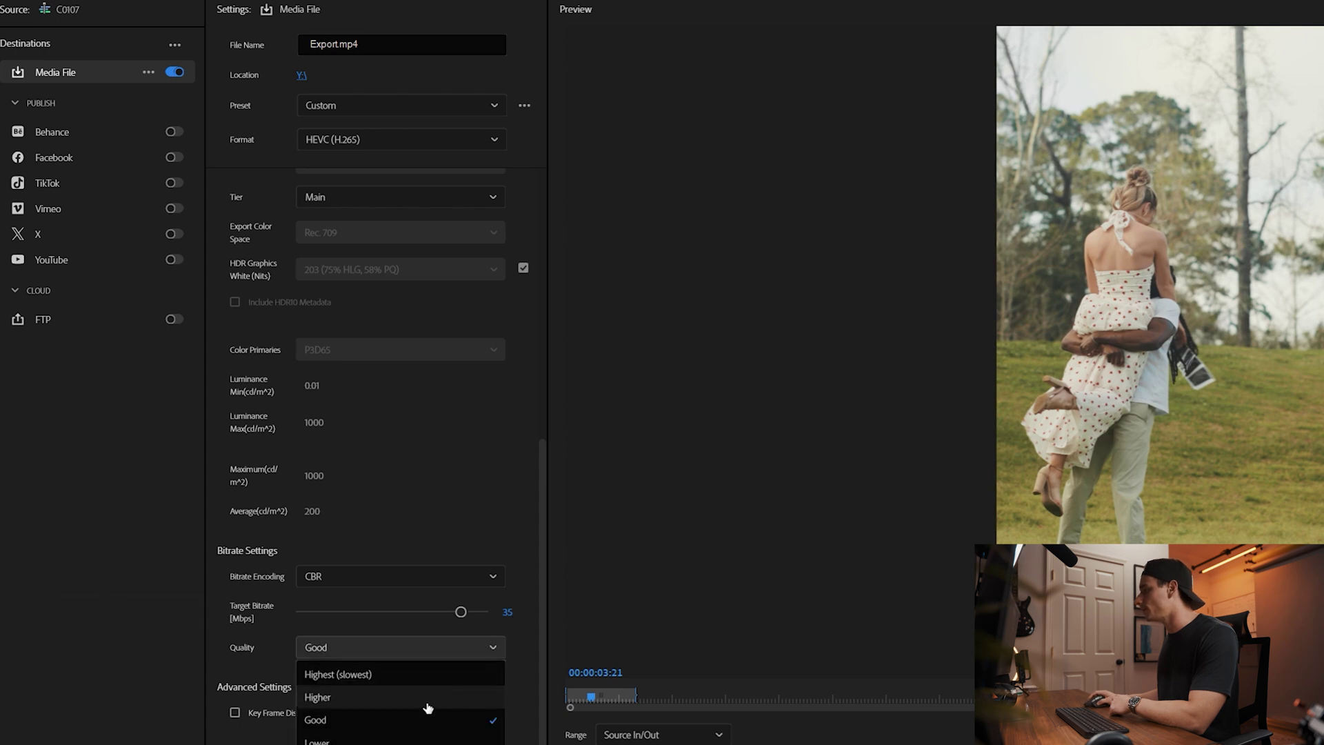
click(427, 700)
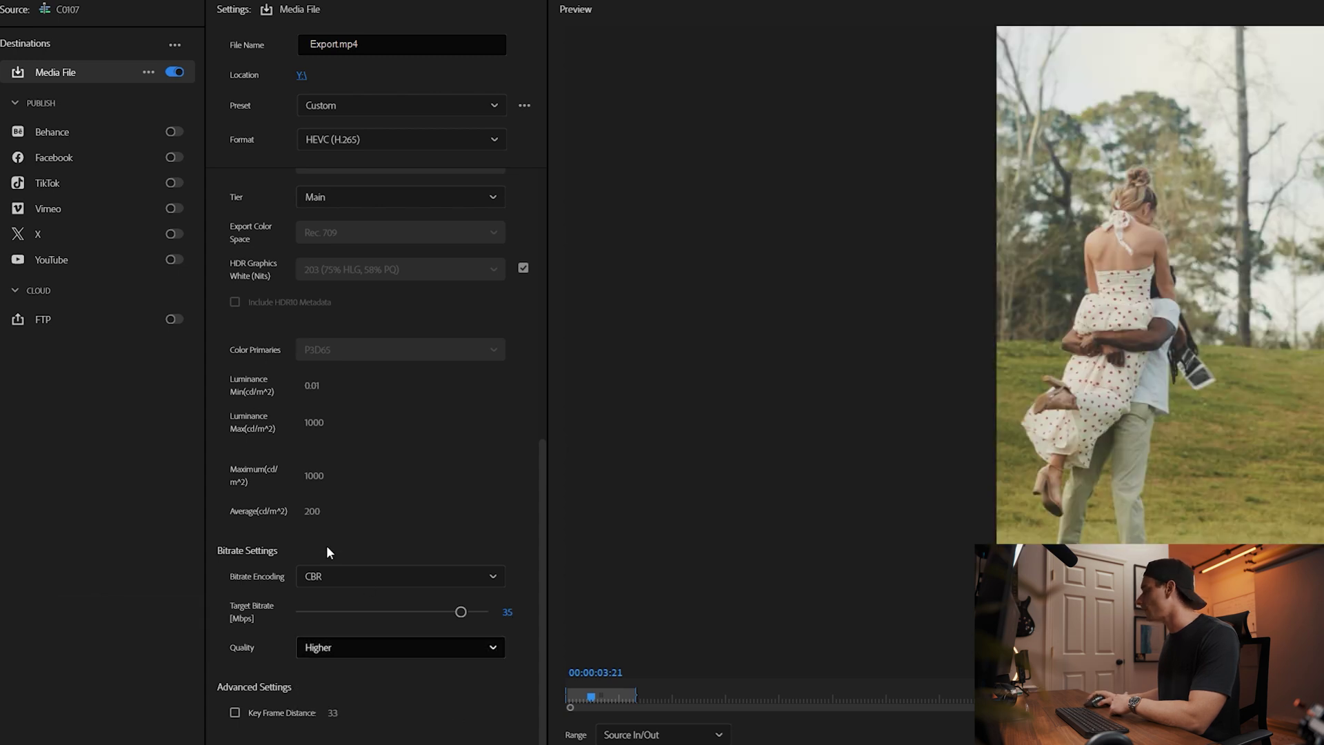
Step: Start encoding C0107 as the vertical 1080x1920 HEVC file
key(Return)
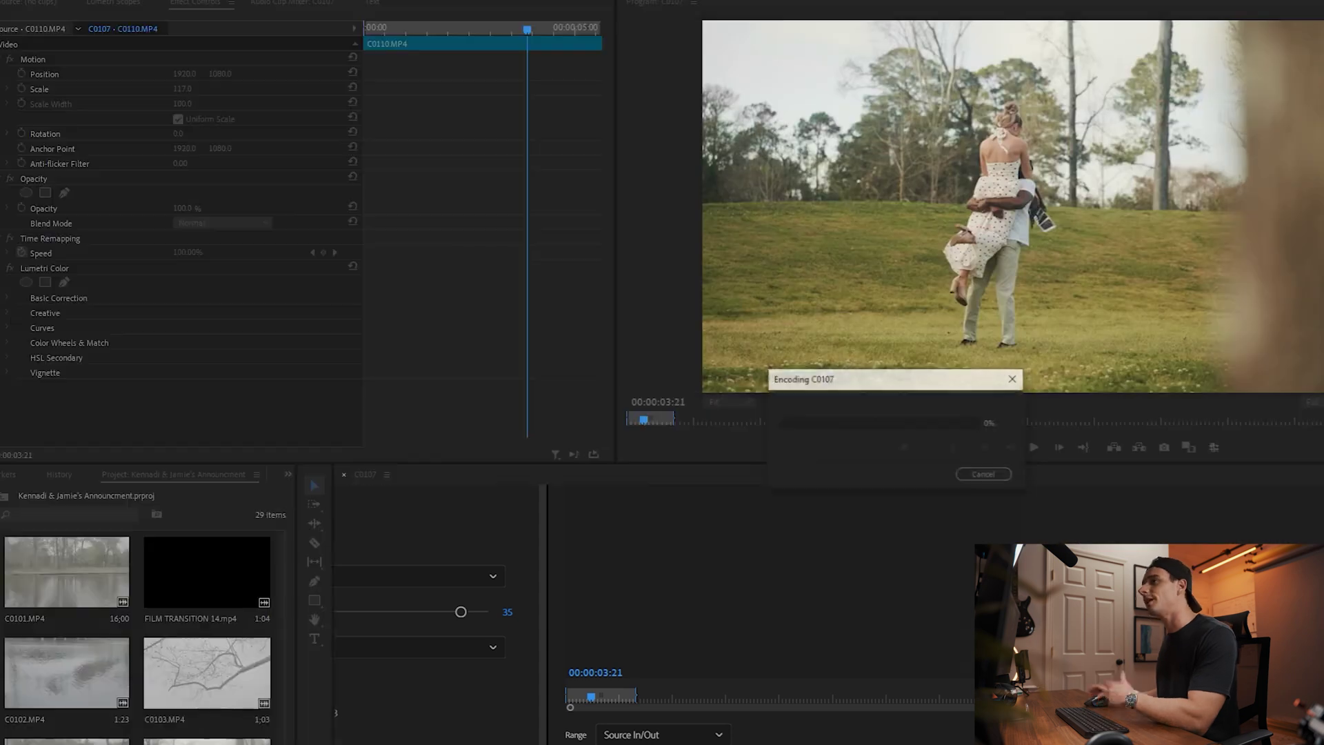